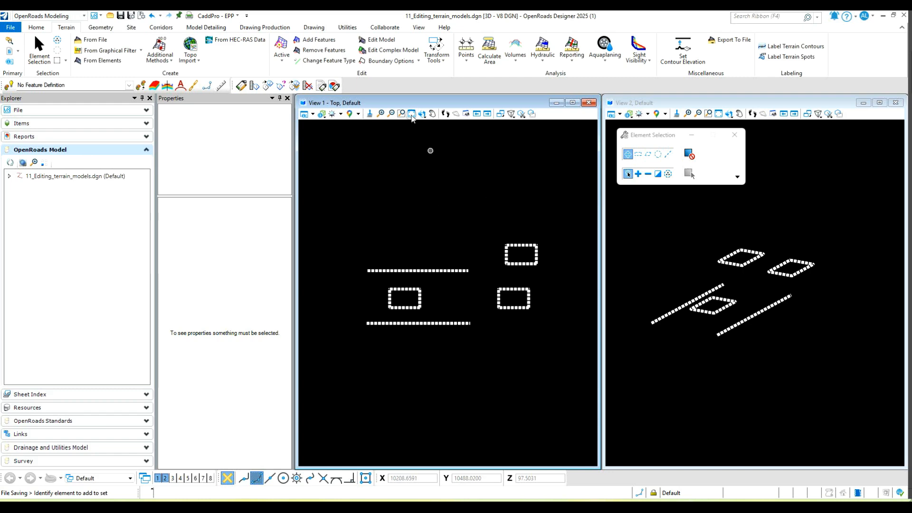
Create a terrain model from the Design_surface graphical filter group, keeping the Proposed Contours feature definition and no edge method.
left_click(141, 51)
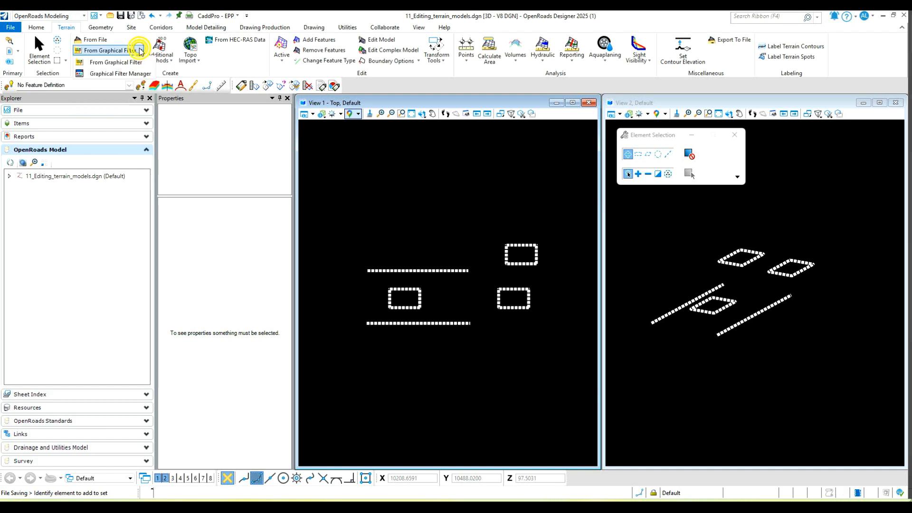
left_click(138, 63)
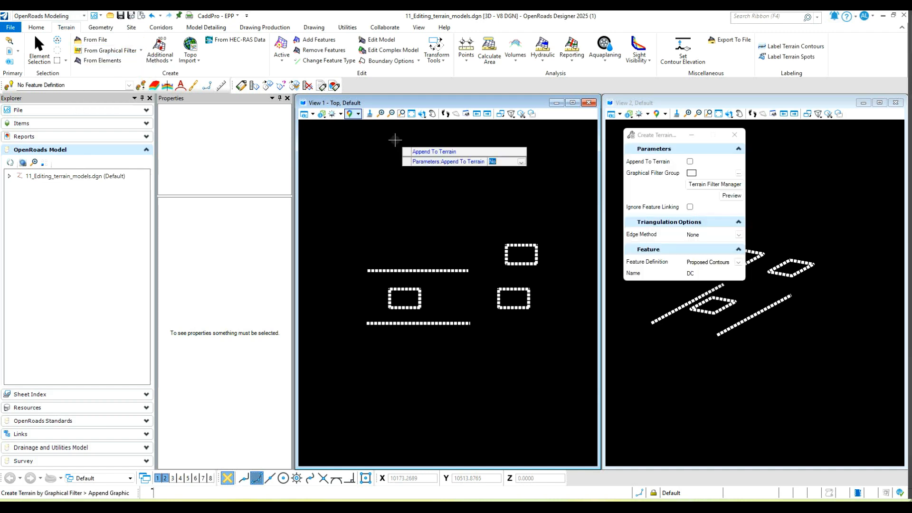
left_click(738, 174)
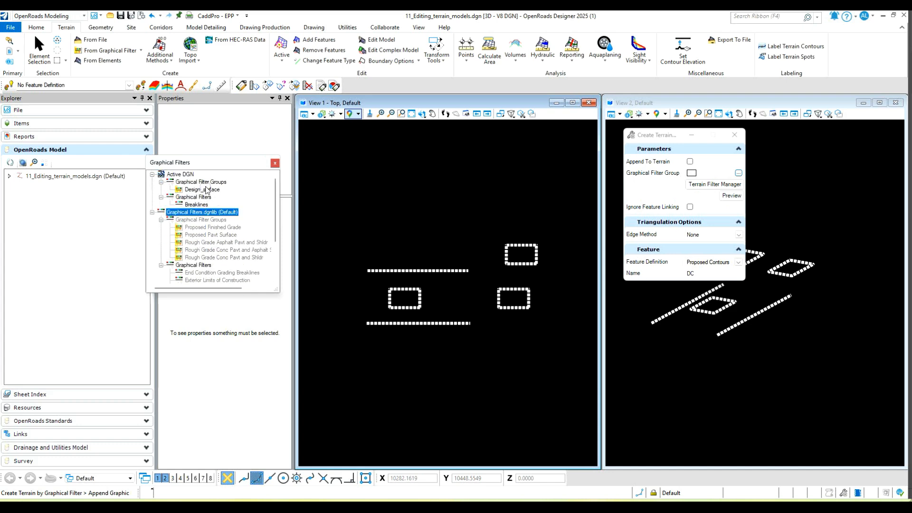
double_click(207, 189)
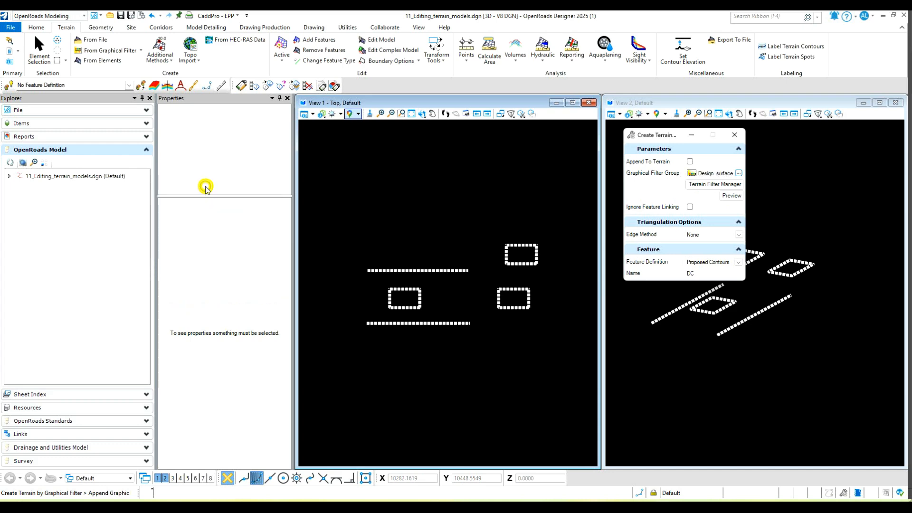
left_click(400, 214)
left_click(400, 215)
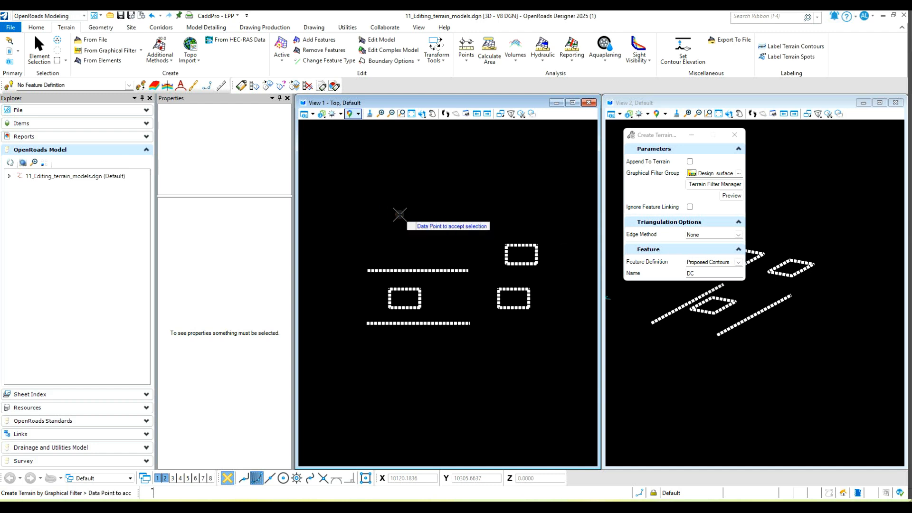
left_click(400, 215)
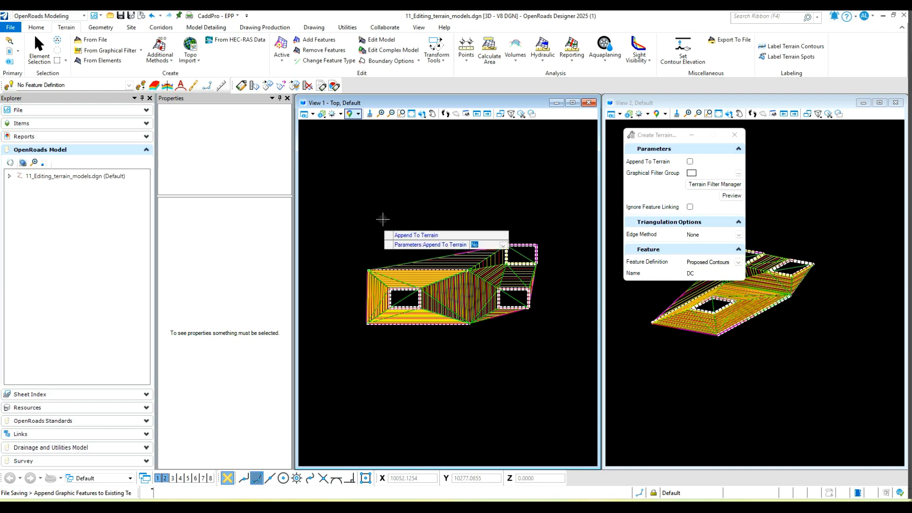
right_click(420, 198)
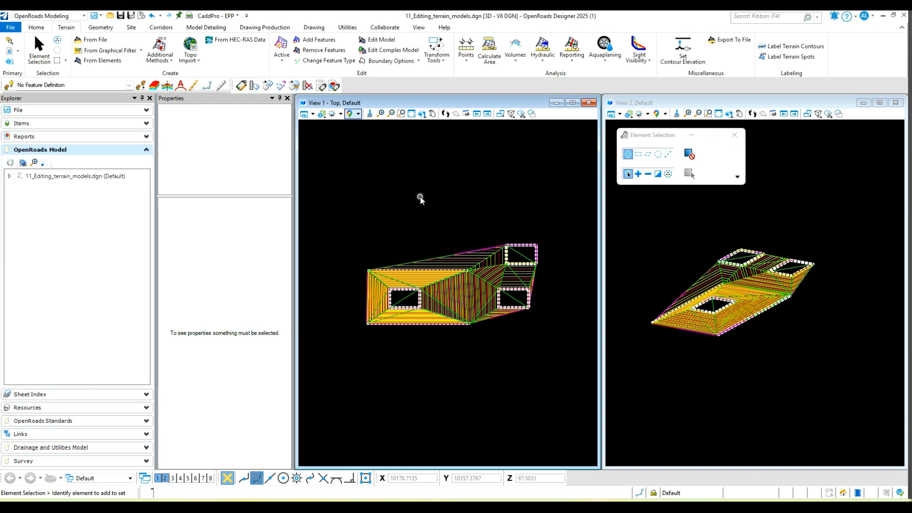
Copy the upper-right rectangle once into the middle of the terrain, between the two lower rectangles.
scroll(487, 313, "up", 2)
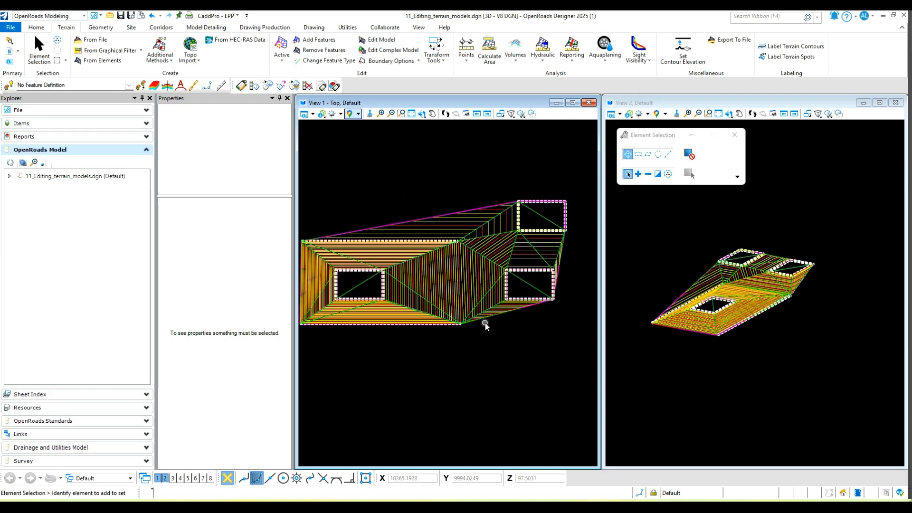
right_click(436, 157)
left_click(466, 179)
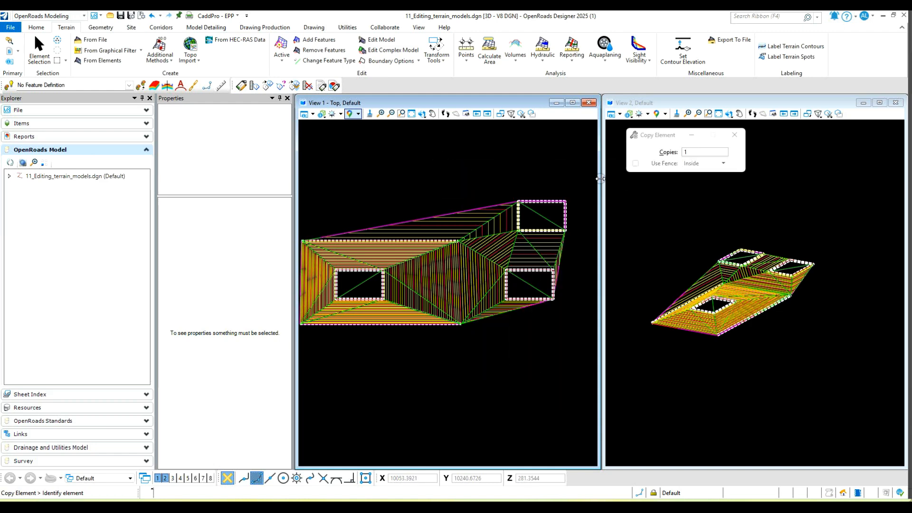
left_click(566, 201)
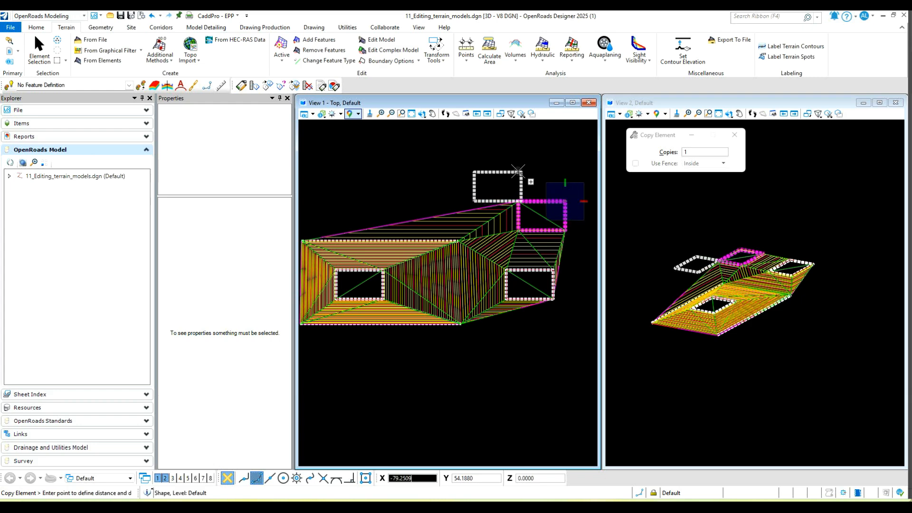
left_click(472, 260)
right_click(459, 162)
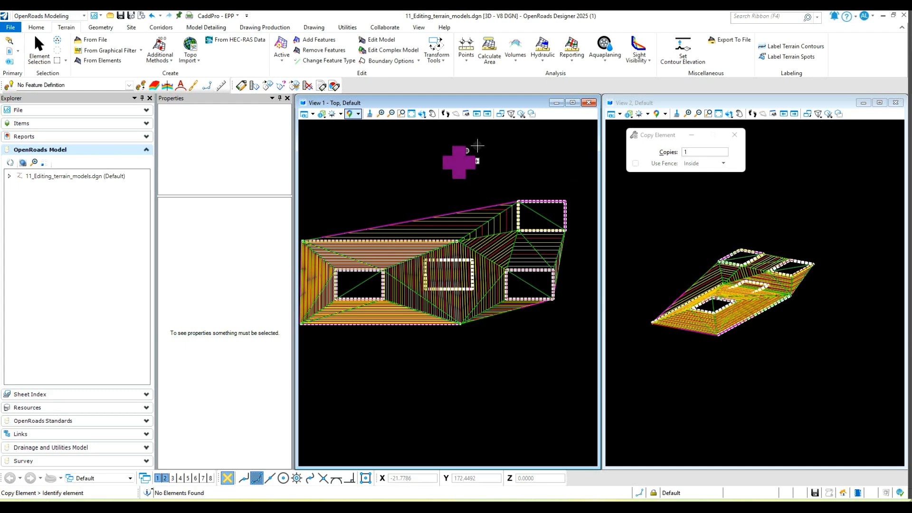
Update the terrain model from its Design_surface graphical filter source to include the copied rectangle.
left_click(39, 48)
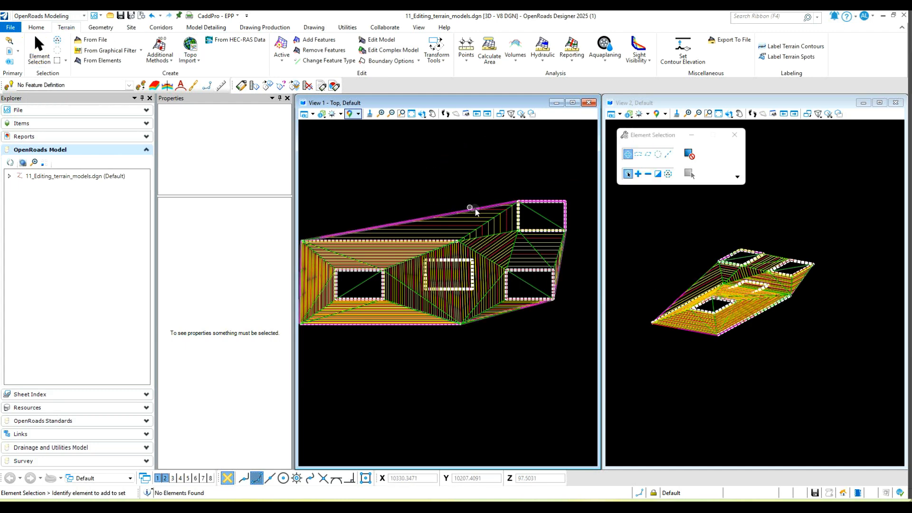
left_click(441, 213)
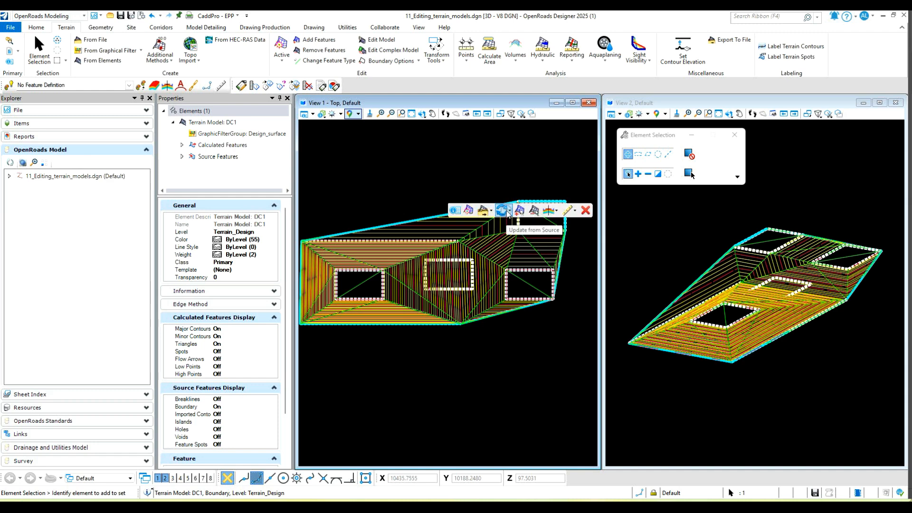
left_click(509, 212)
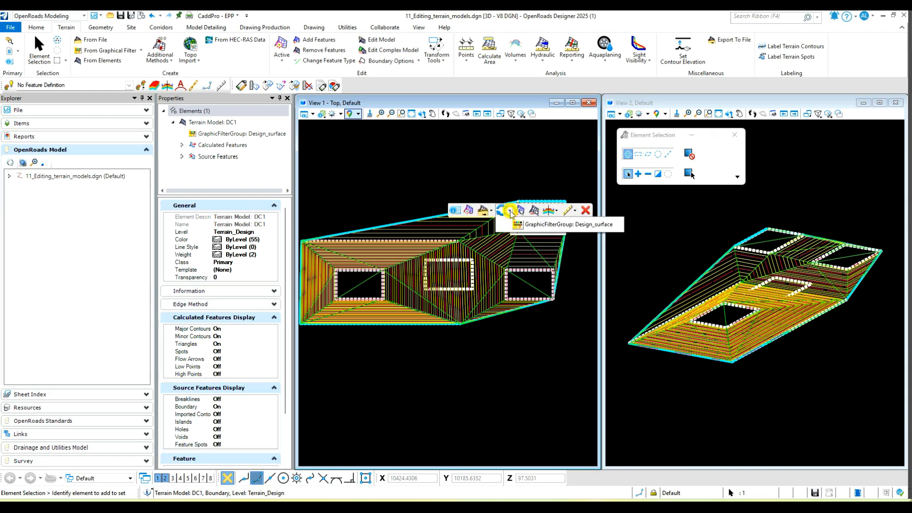
left_click(532, 225)
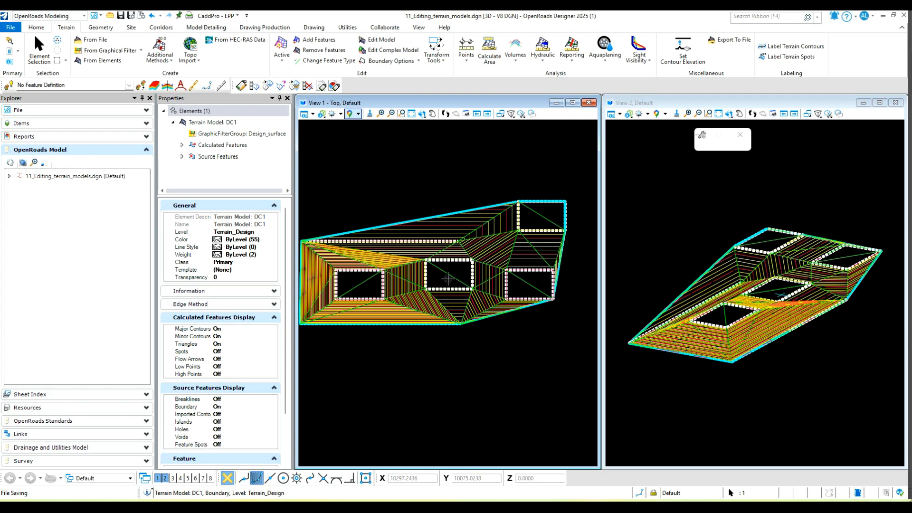
mouse_move(508, 272)
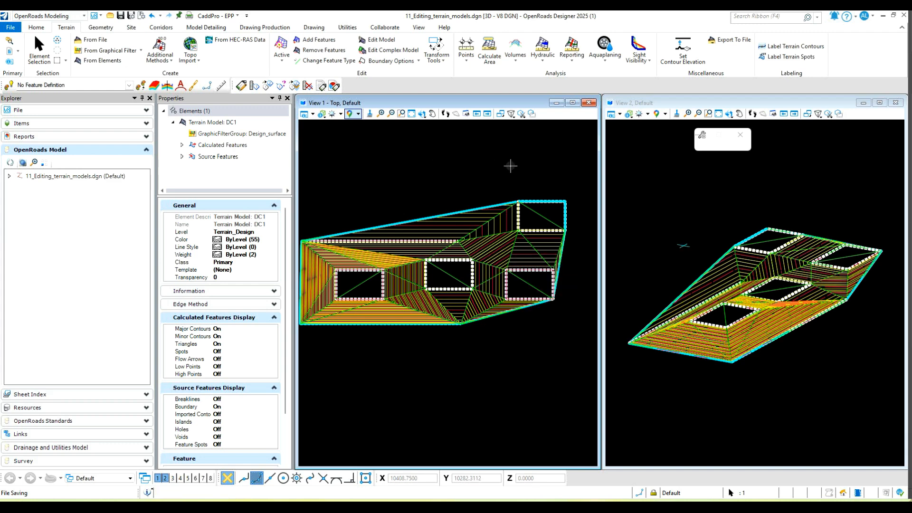
scroll(510, 166, "down", 2)
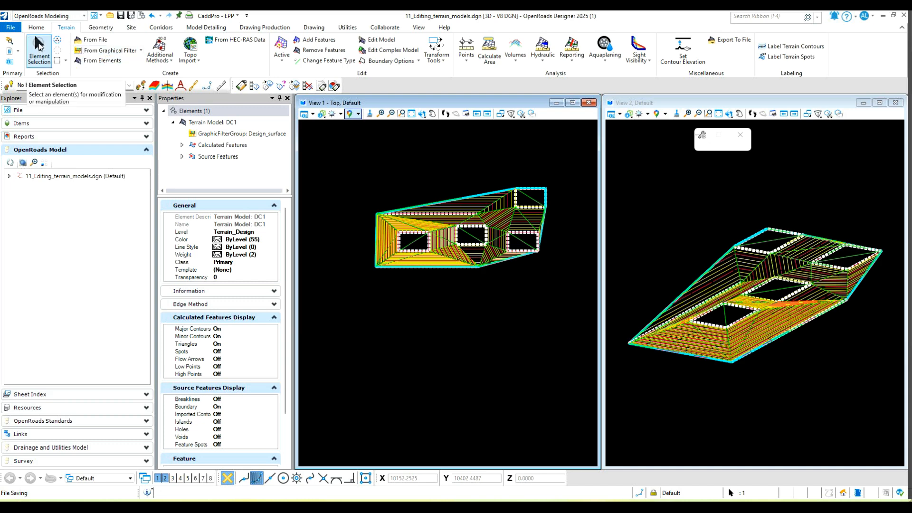
Set the minor contour interval of the terrain model to 1 m in its calculated contour properties.
left_click(39, 48)
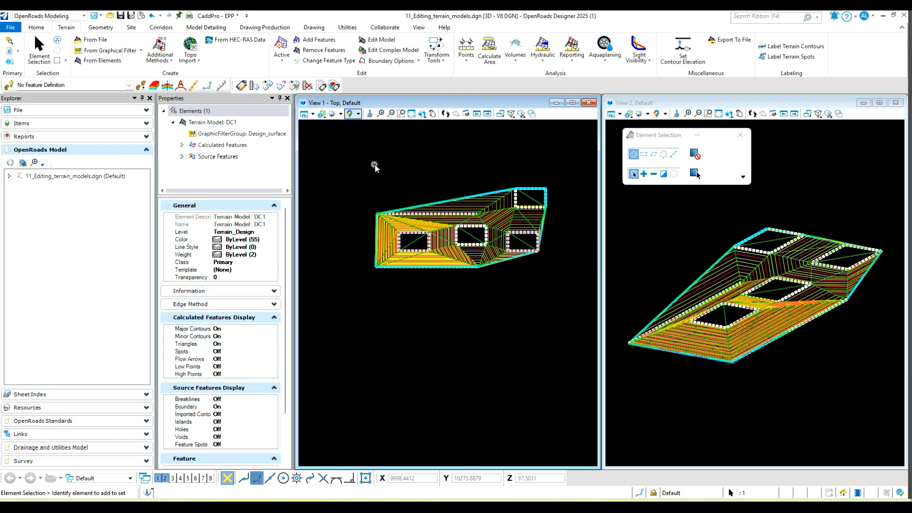
scroll(432, 177, "up", 2)
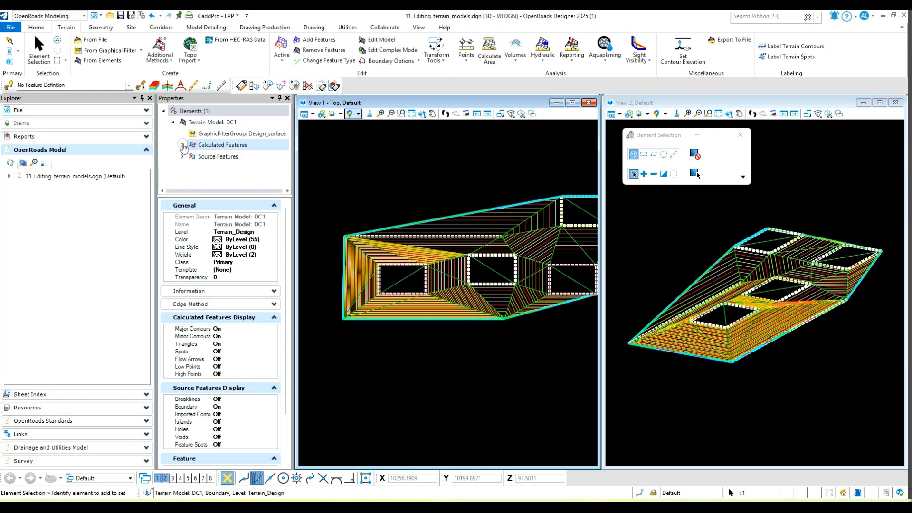
left_click(183, 145)
scroll(216, 145, "down", 3)
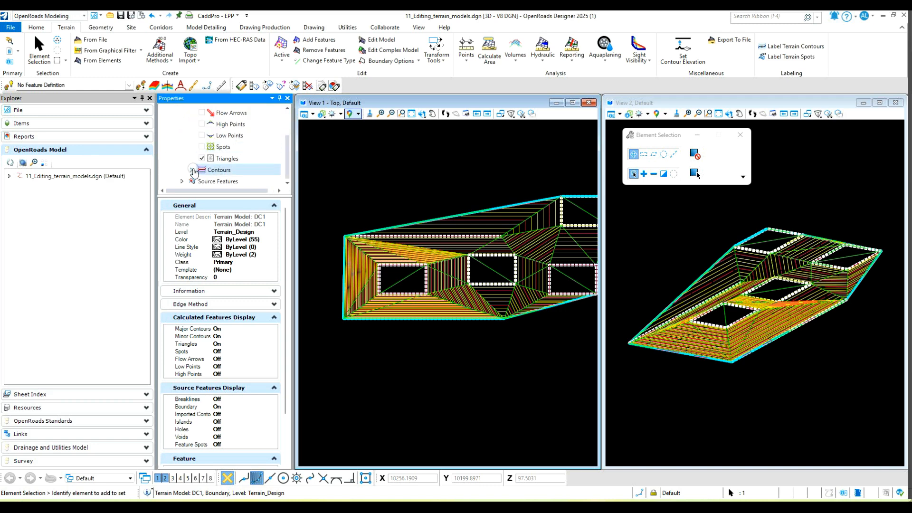
left_click(193, 170)
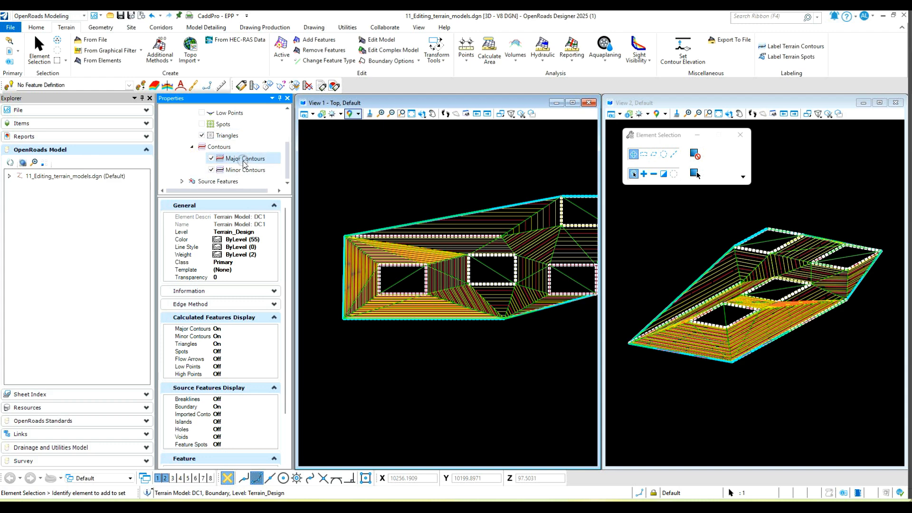
left_click(210, 147)
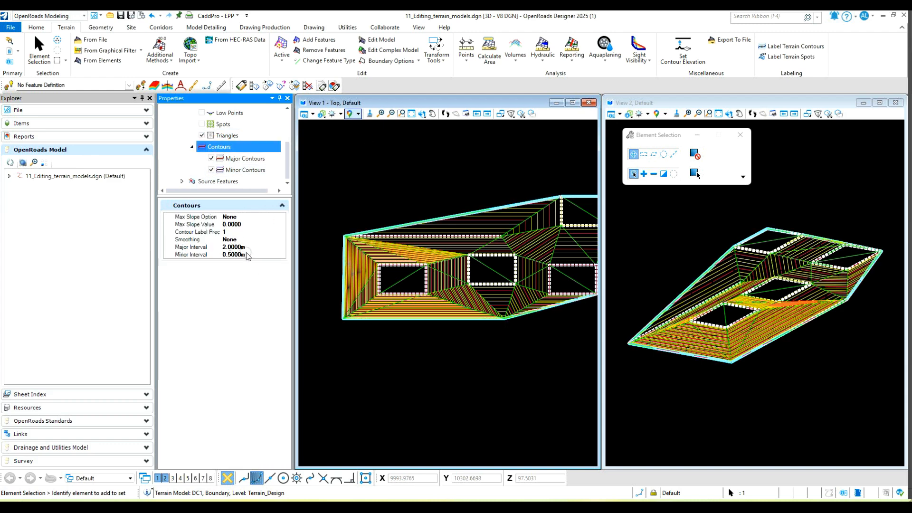
left_click(246, 256)
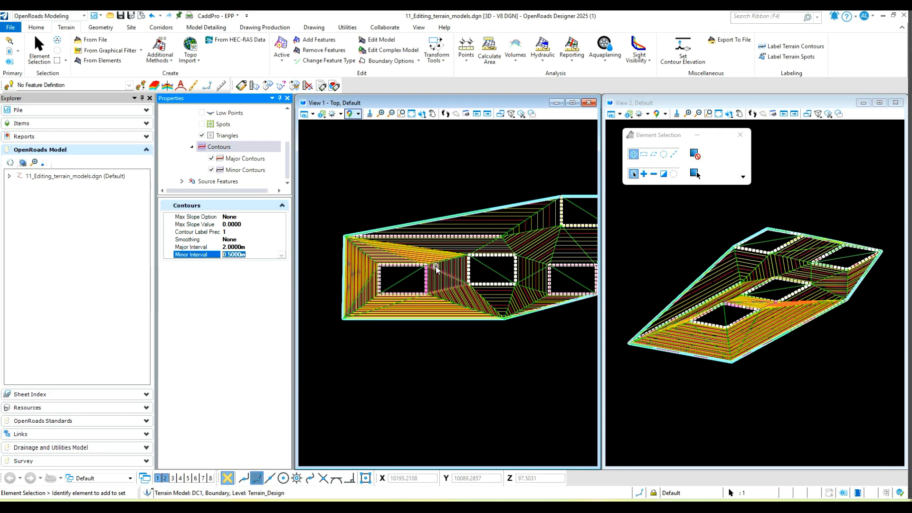
mouse_move(436, 269)
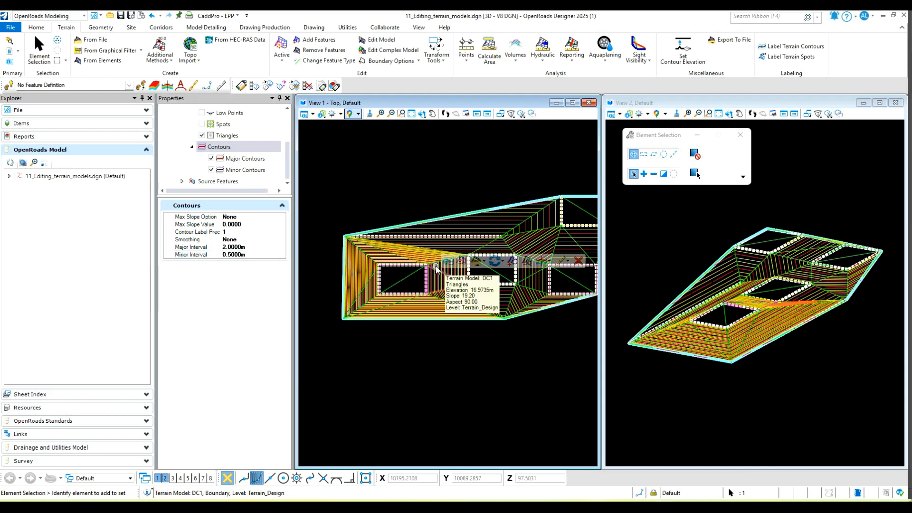
left_click(251, 257)
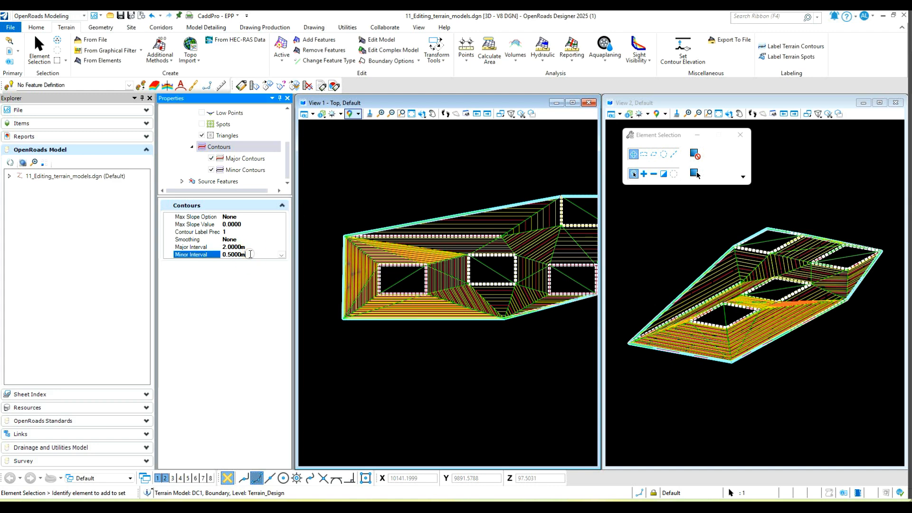
type("1")
key("Return")
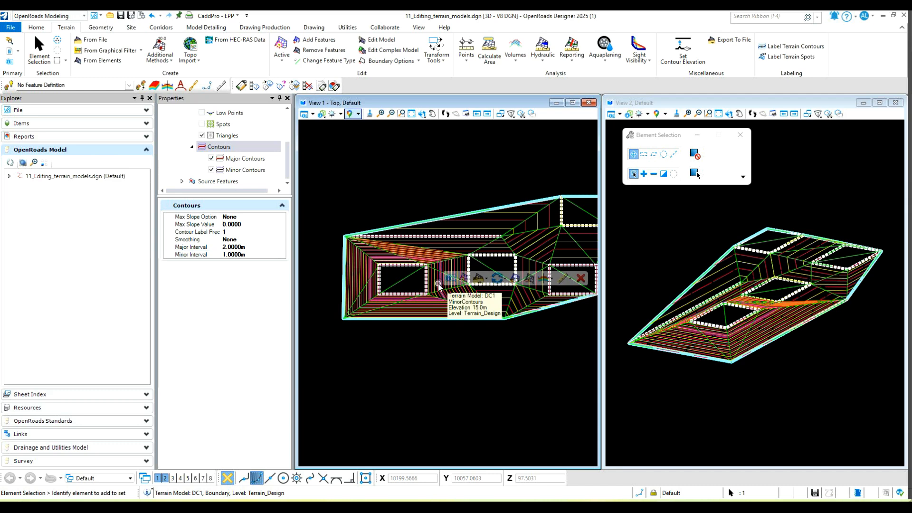
left_click(397, 184)
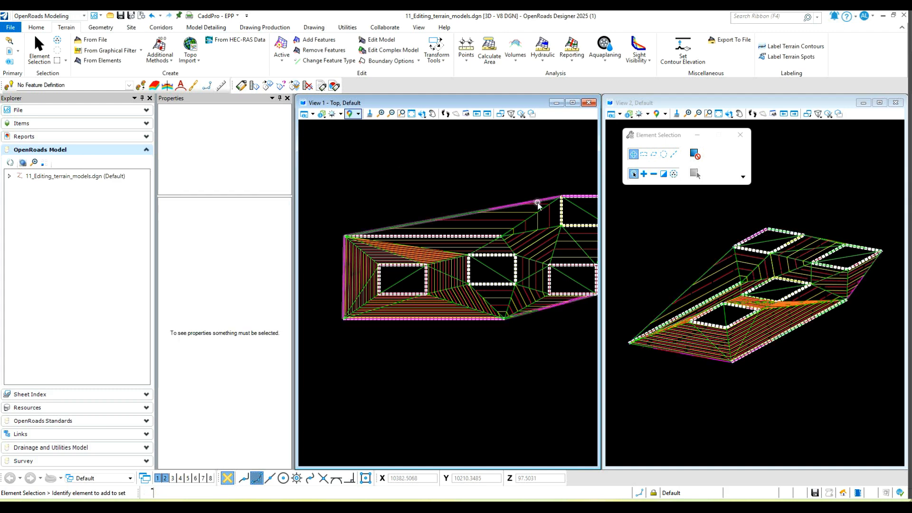
Save the file and update the terrain model again from its Design_surface graphical filter source.
left_click(530, 220)
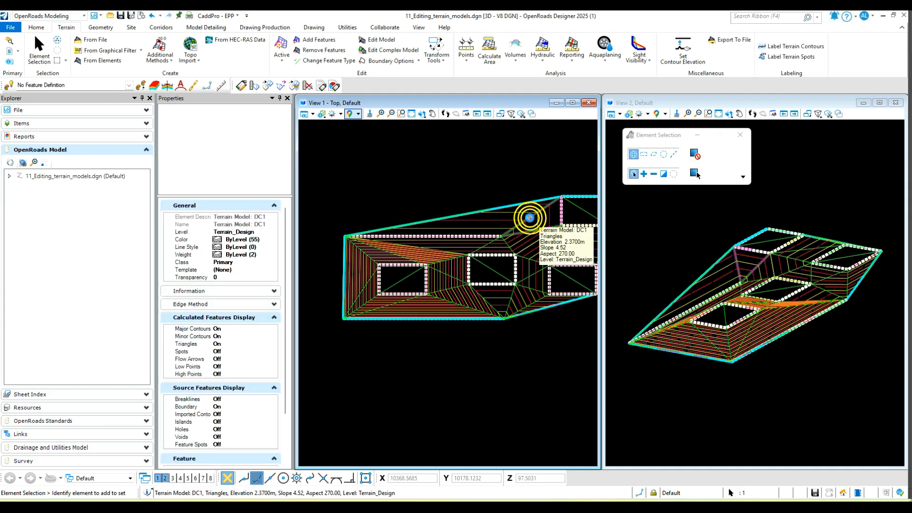
key("ctrl+s")
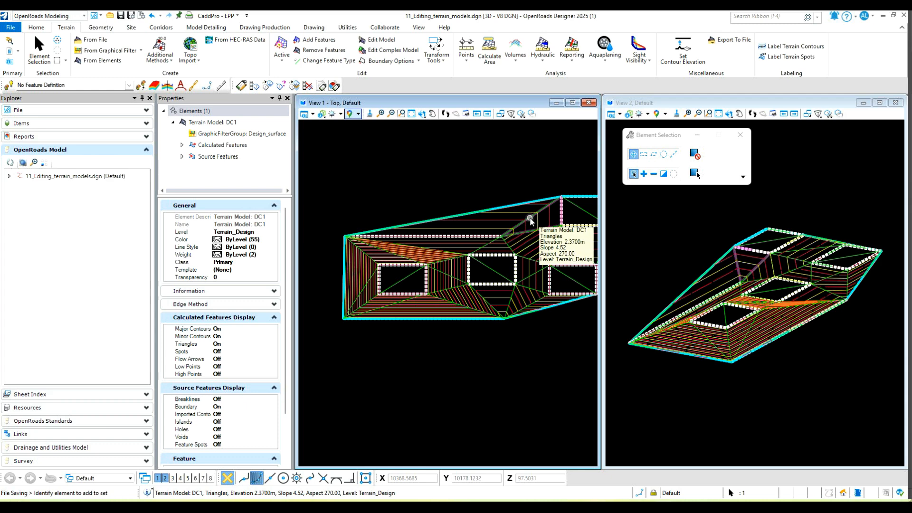
mouse_move(530, 218)
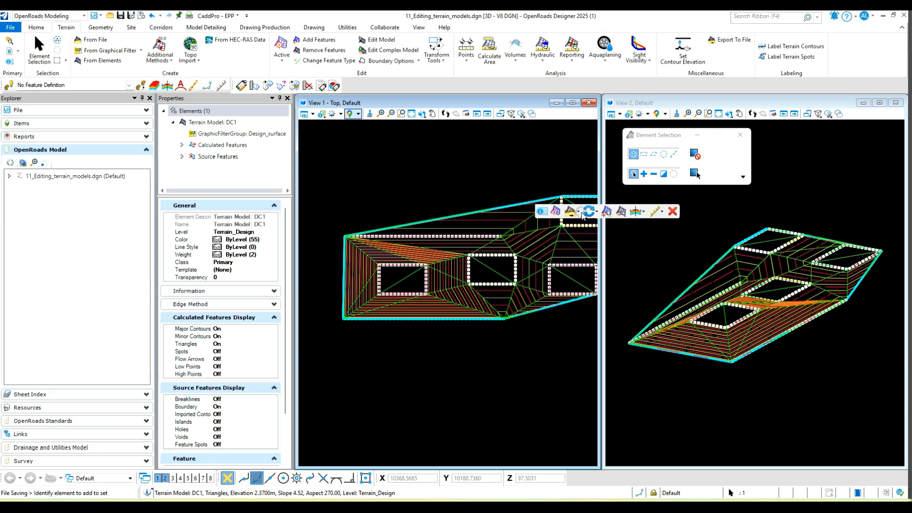
left_click(596, 212)
left_click(597, 210)
left_click(598, 213)
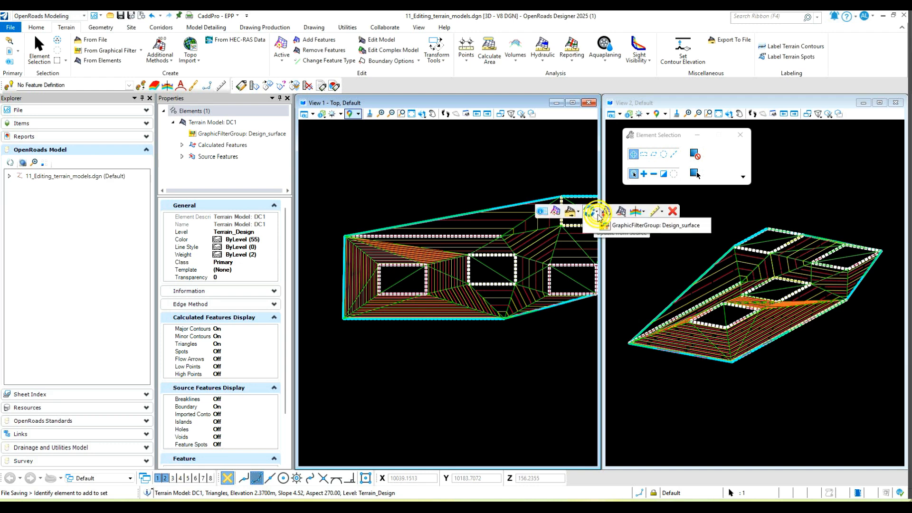
left_click(602, 222)
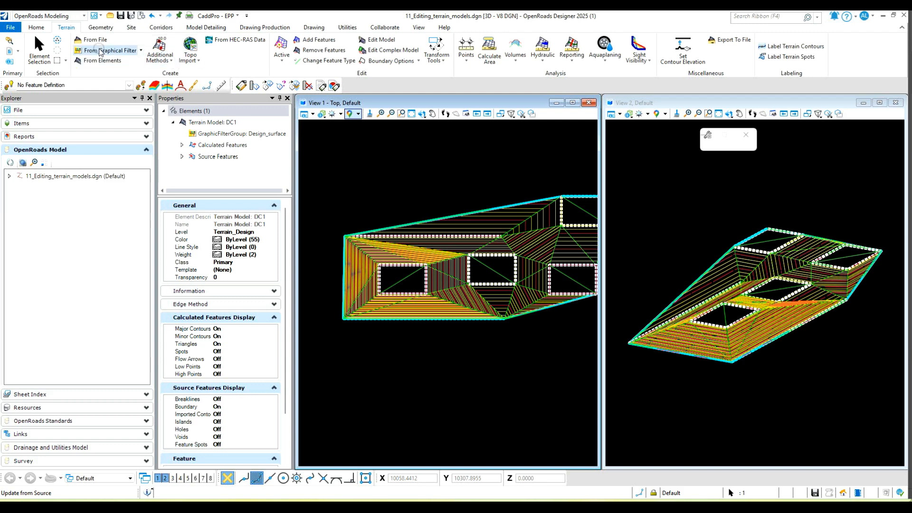
Open the element template manager and display the Proposed_Contours template from the Terrain group of 11_Editing_terrain_models.dgn.
left_click(37, 28)
left_click(60, 47)
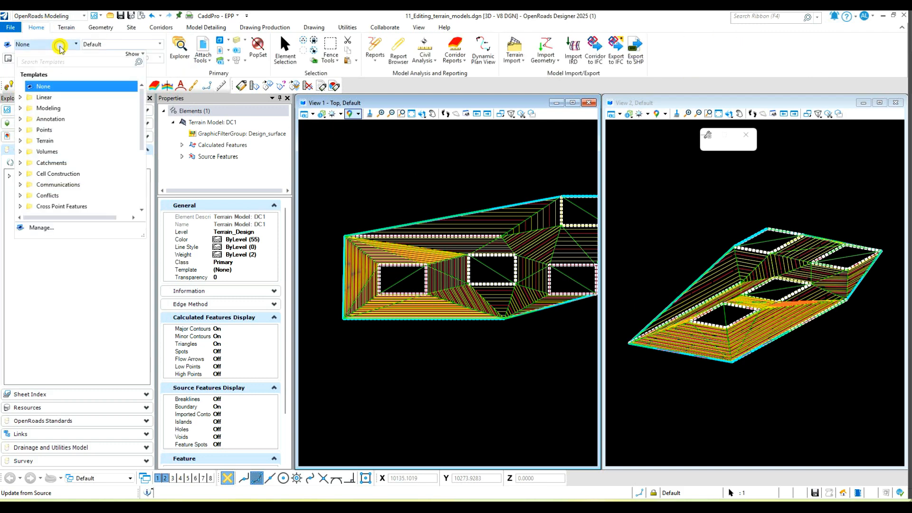
left_click(42, 228)
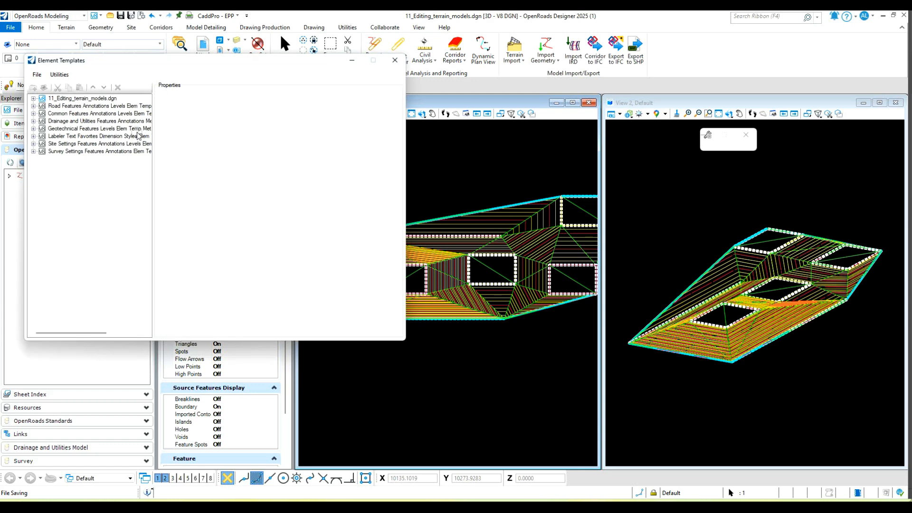
left_click(33, 99)
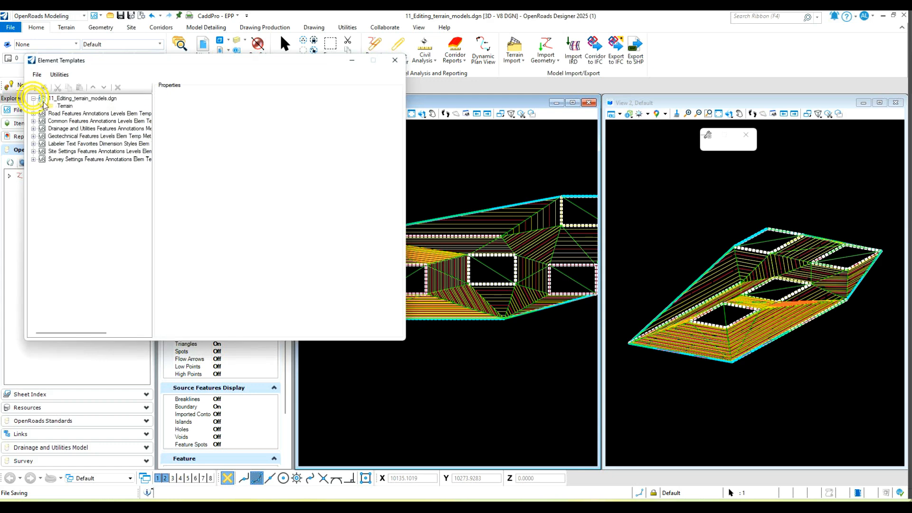
left_click(43, 106)
left_click(75, 114)
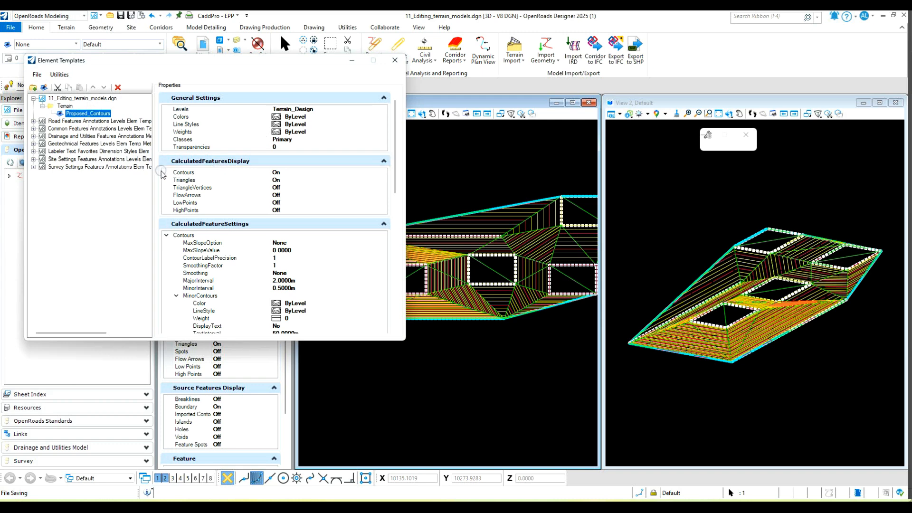
left_click_drag(155, 170, 177, 170)
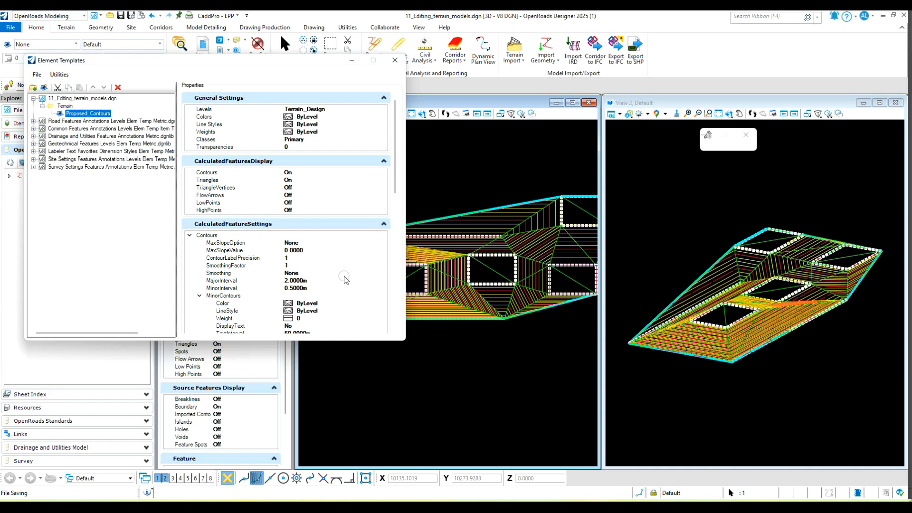
Set the minor contour interval in the Proposed_Contours template to 1 m and inspect the terrain's contours.
left_click(317, 288)
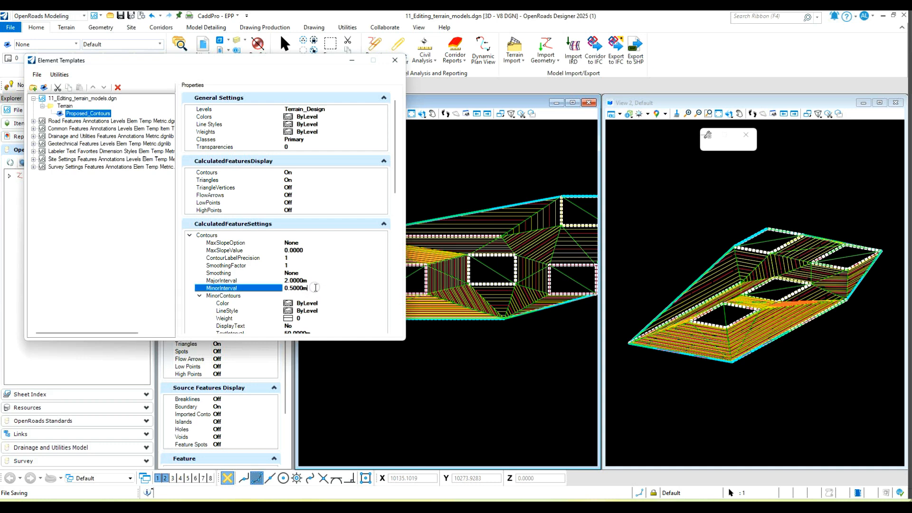
left_click(286, 289)
type("1")
key("Return")
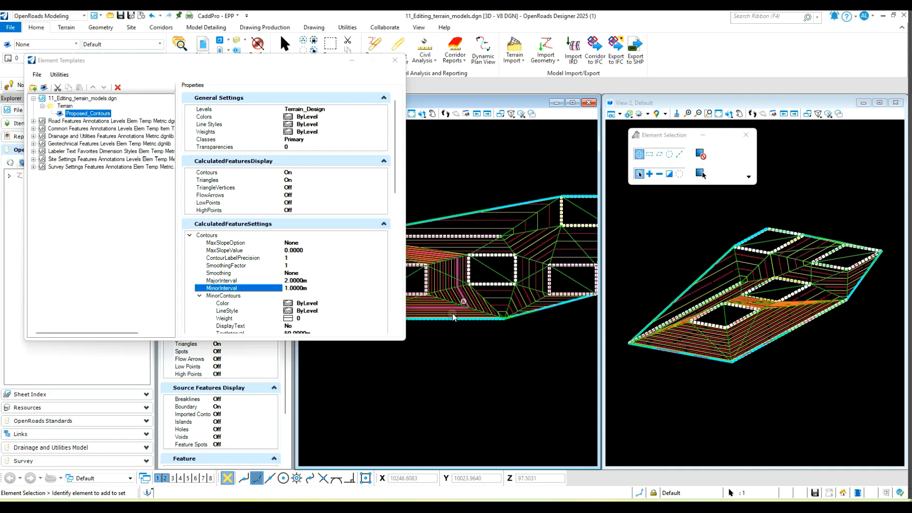
scroll(465, 311, "down", 2)
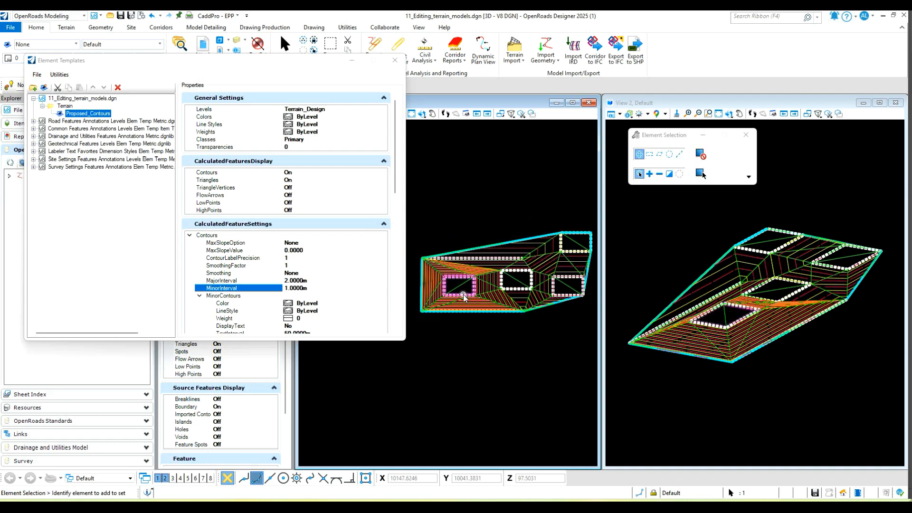
scroll(493, 292, "up", 3)
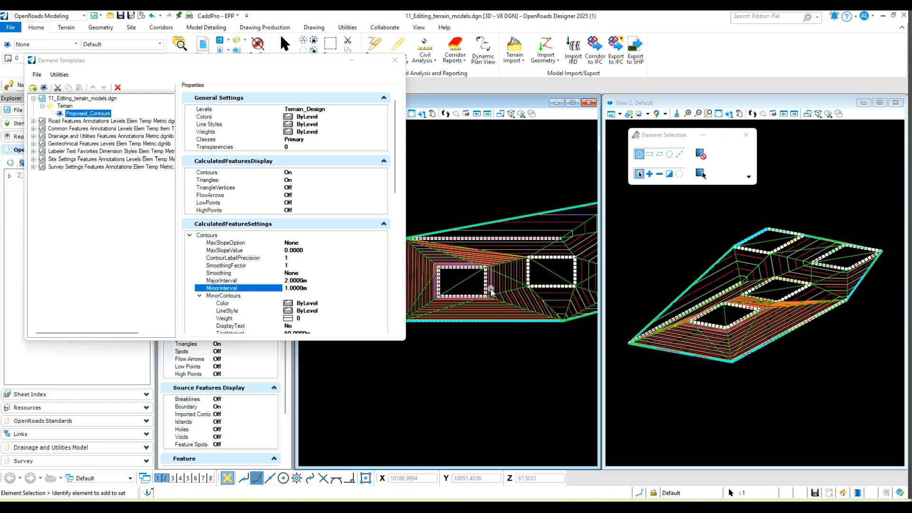
scroll(492, 294, "up", 2)
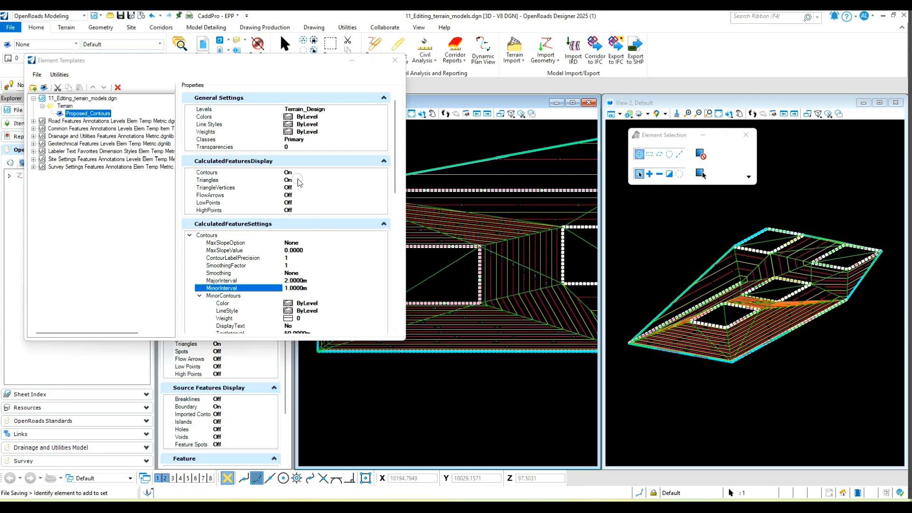
Turn the triangle display of the Proposed_Contours template off and back on.
left_click(299, 179)
left_click(298, 179)
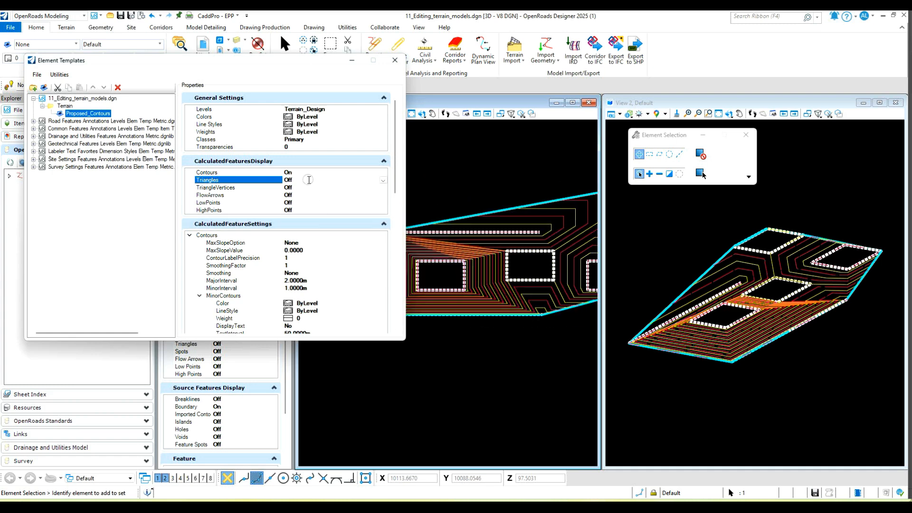
left_click(309, 180)
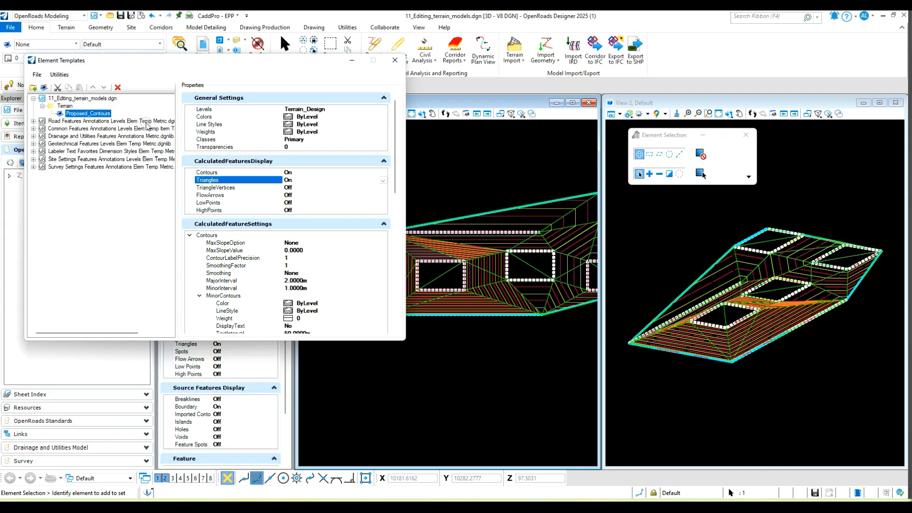
Save the file and close the element template manager.
key("ctrl+s")
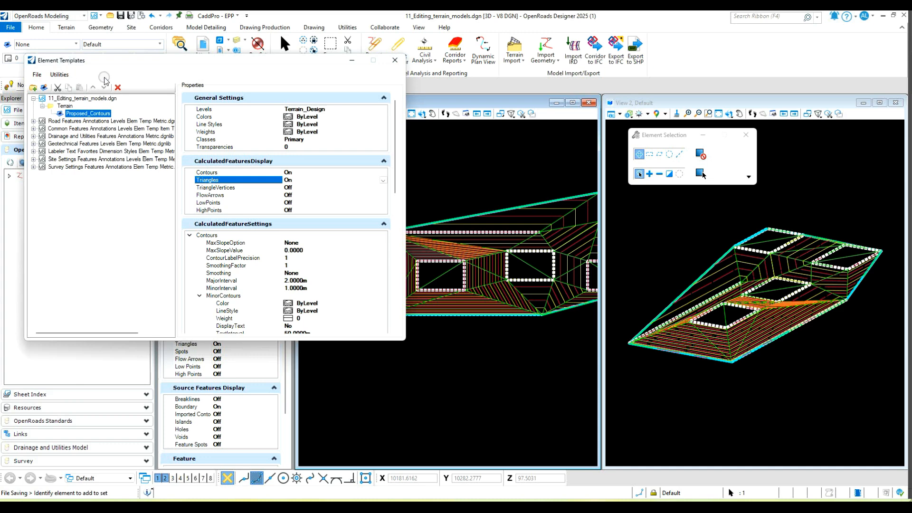
left_click(396, 61)
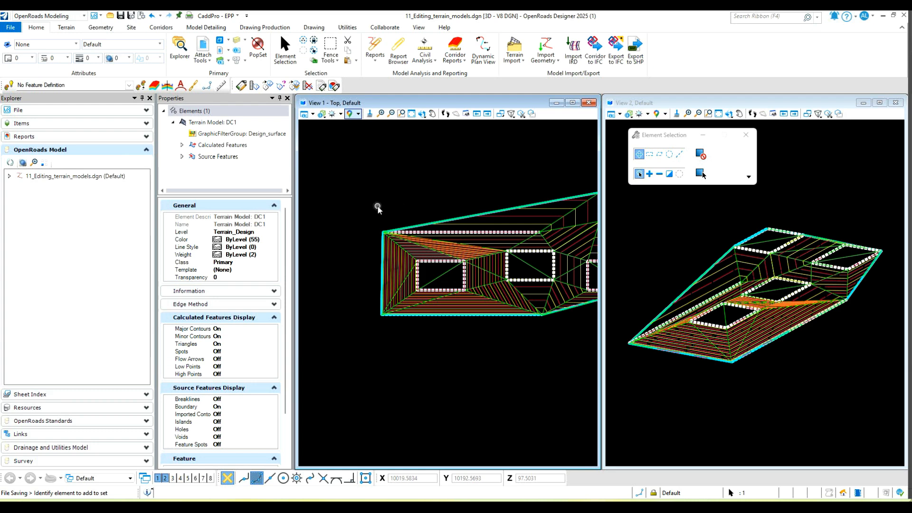
scroll(361, 280, "down", 3)
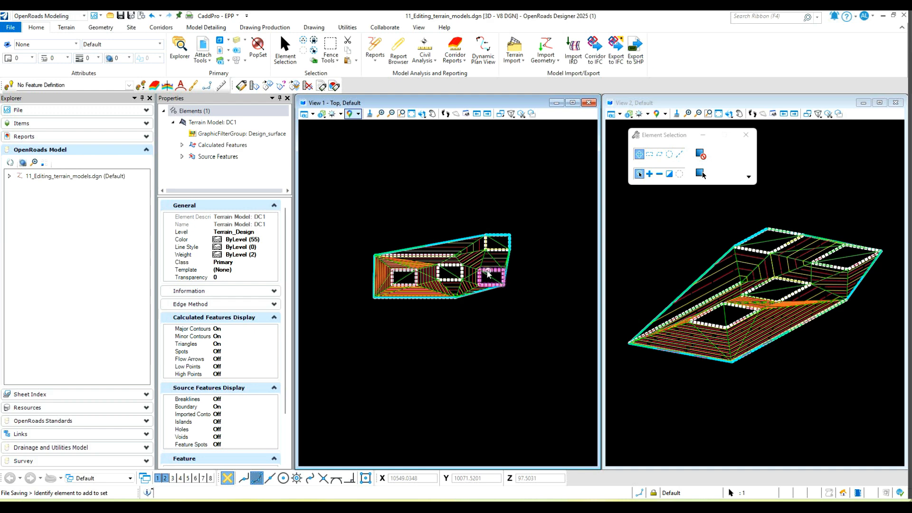
scroll(482, 272, "up", 2)
Delete terrain triangles by line along two lines running from below the middle rectangle up to the areas beside the upper-right rectangle.
left_click(67, 28)
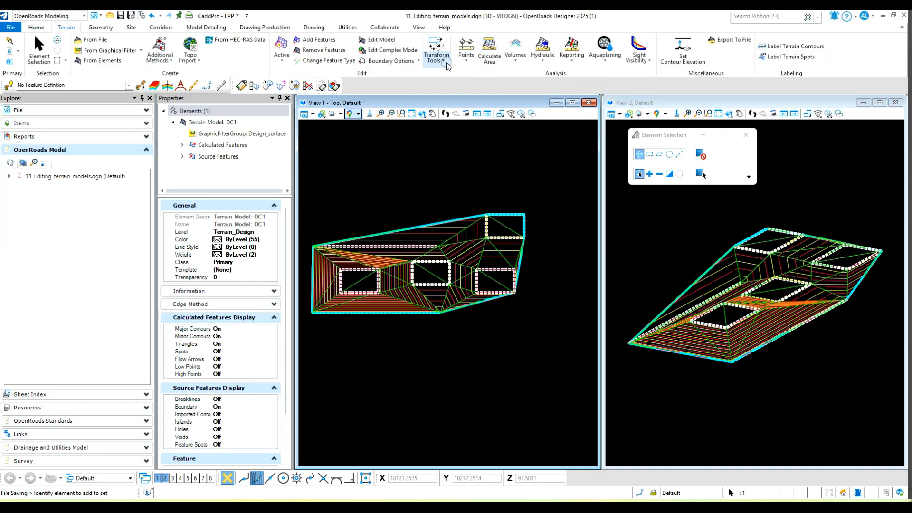
left_click(377, 40)
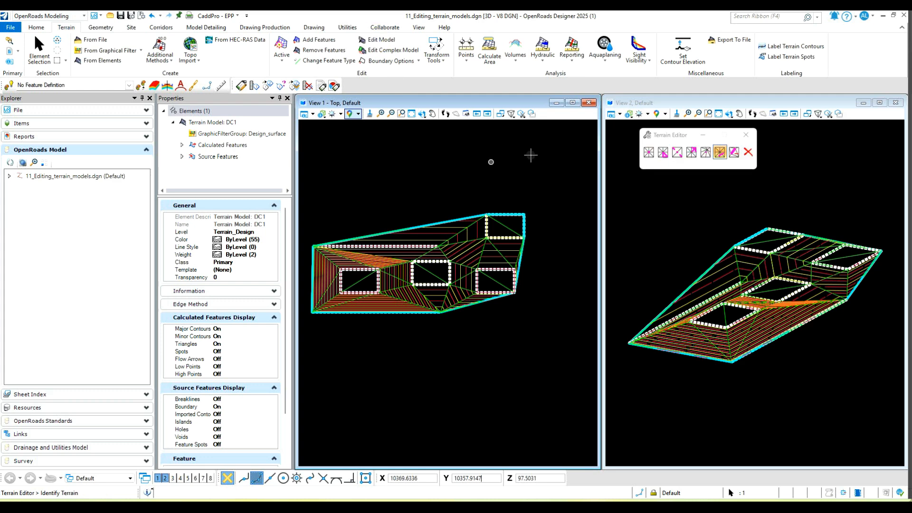
left_click(722, 155)
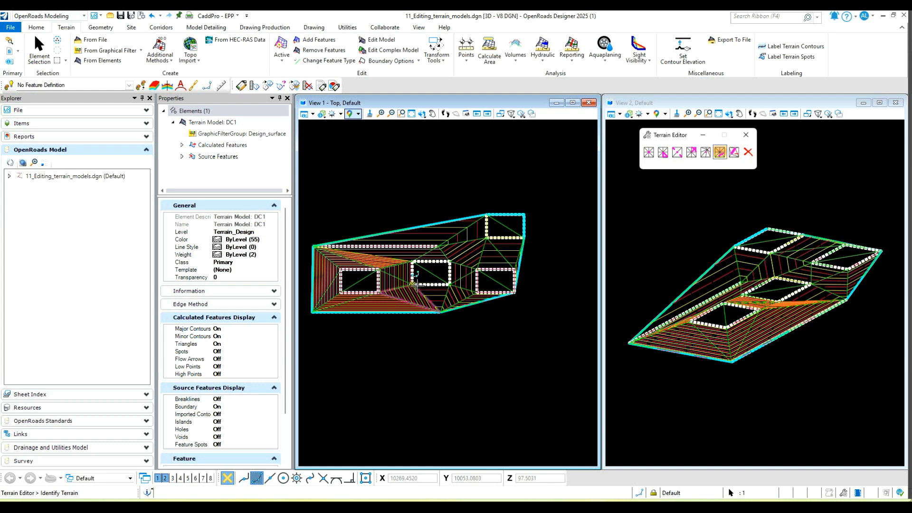
scroll(416, 286, "up", 2)
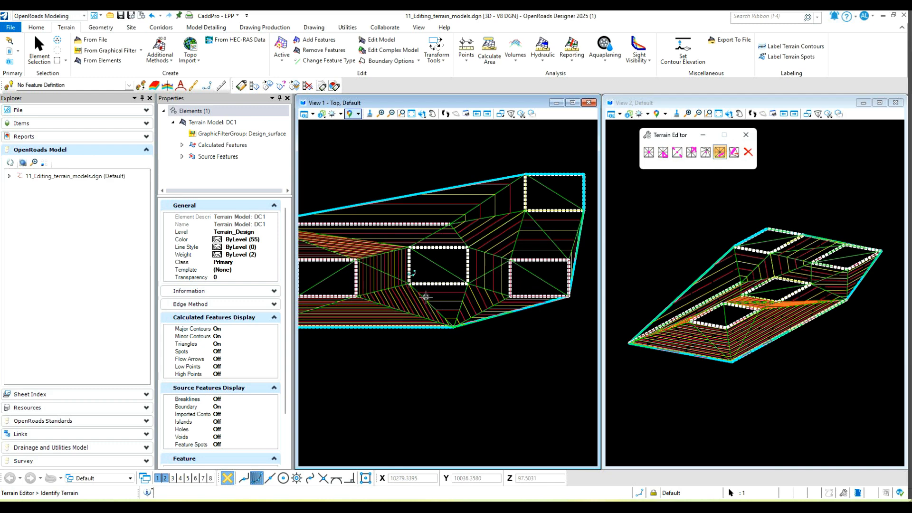
left_click(434, 300)
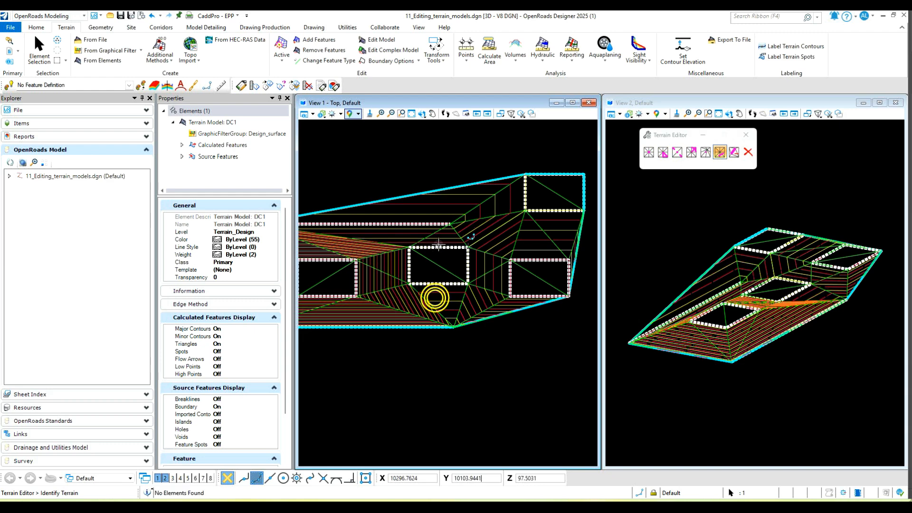
left_click(432, 302)
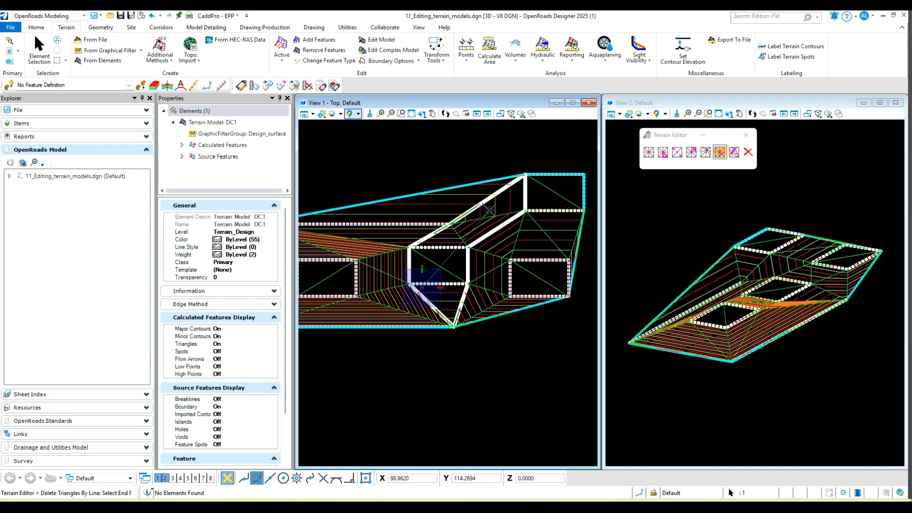
left_click(489, 209)
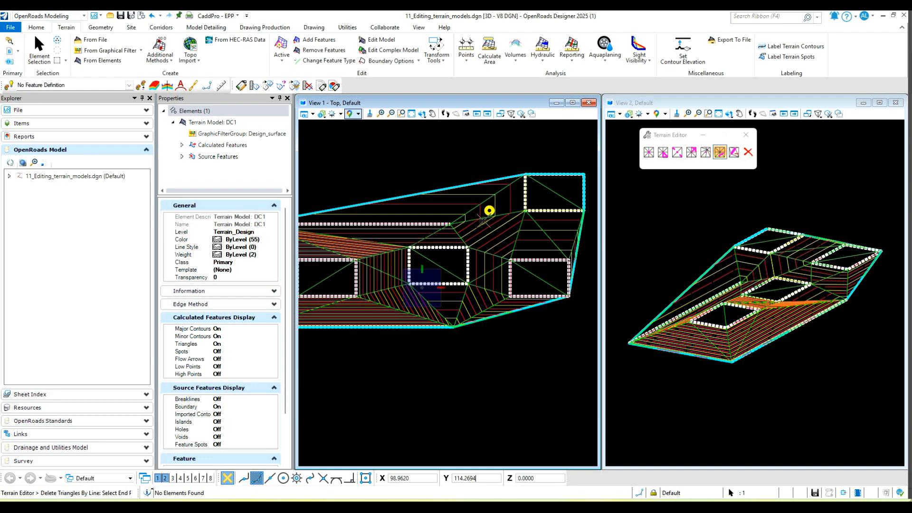
left_click(450, 298)
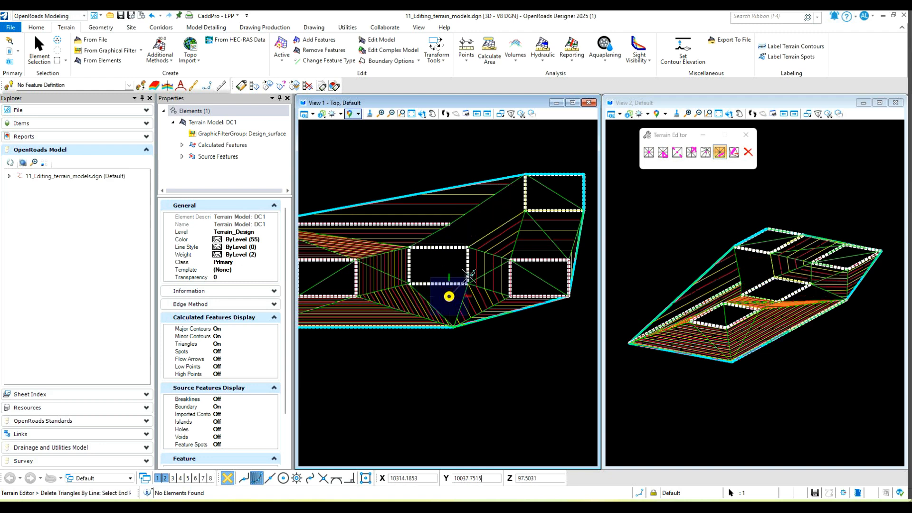
left_click(498, 238)
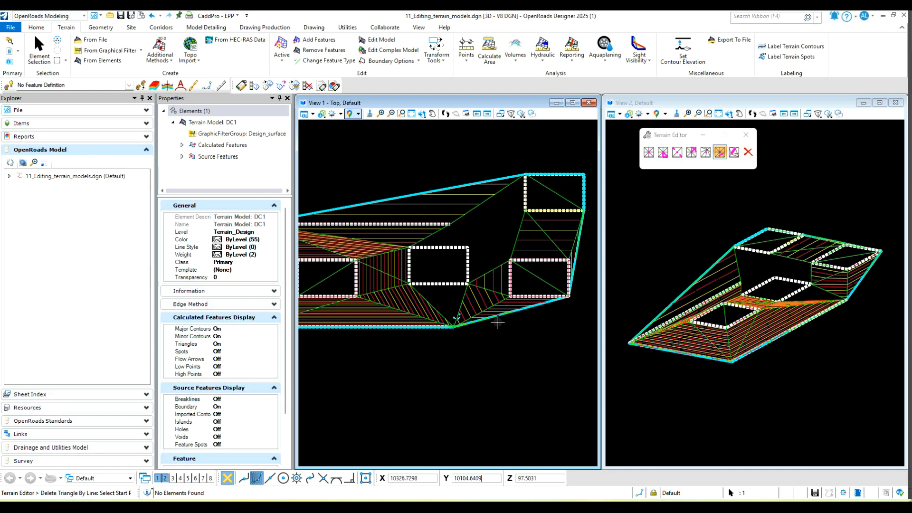
right_click(368, 144)
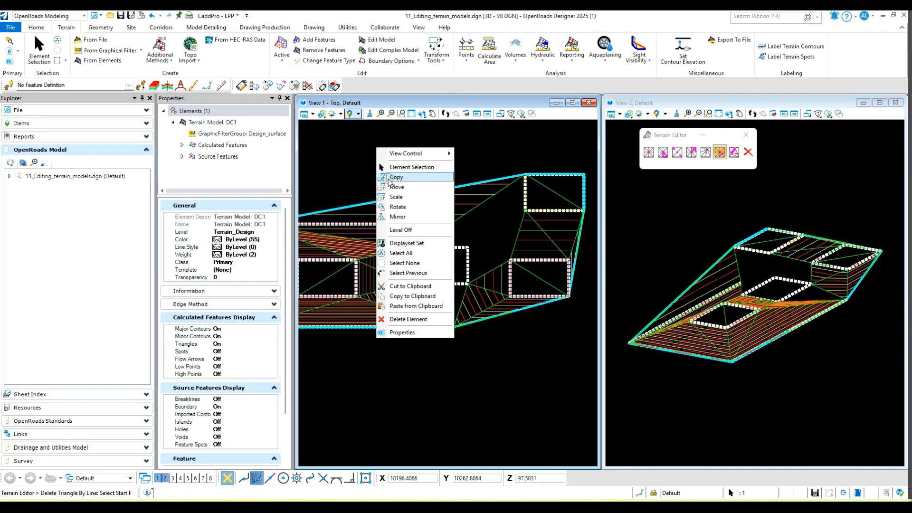
left_click(397, 177)
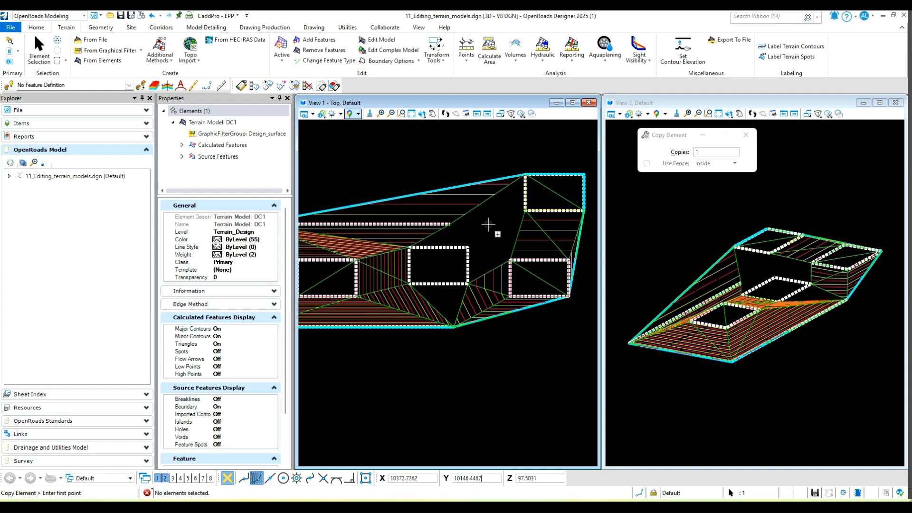
right_click(492, 209)
Deselect the terrain and copy the upper-right rectangle once to the area just above the middle rectangle.
left_click(669, 195)
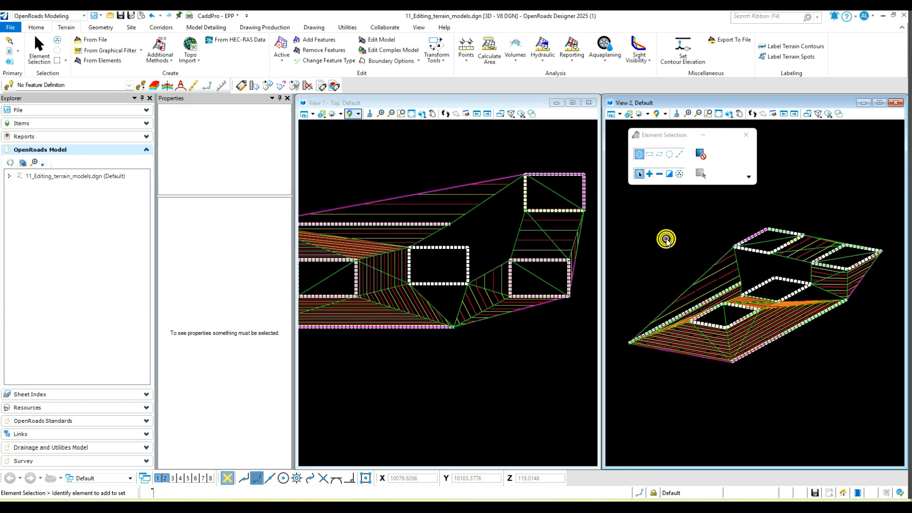
right_click(665, 213)
left_click(684, 232)
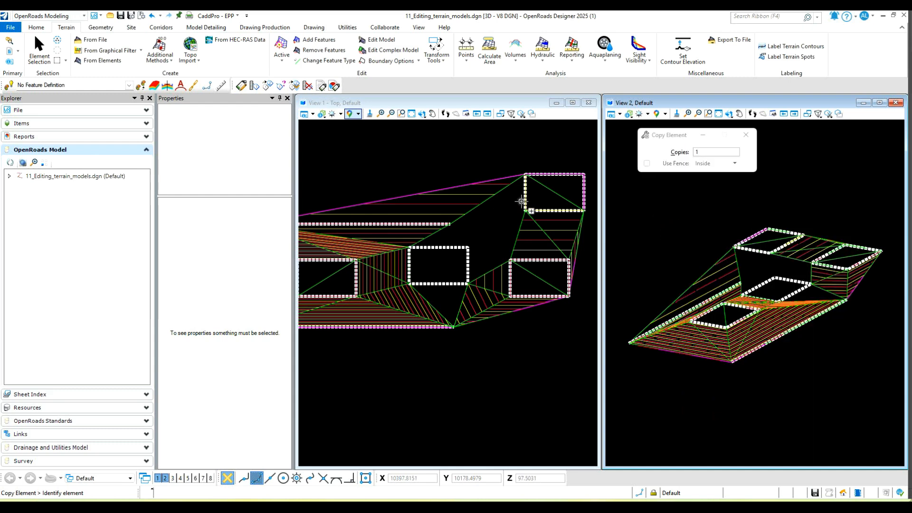
left_click(525, 199)
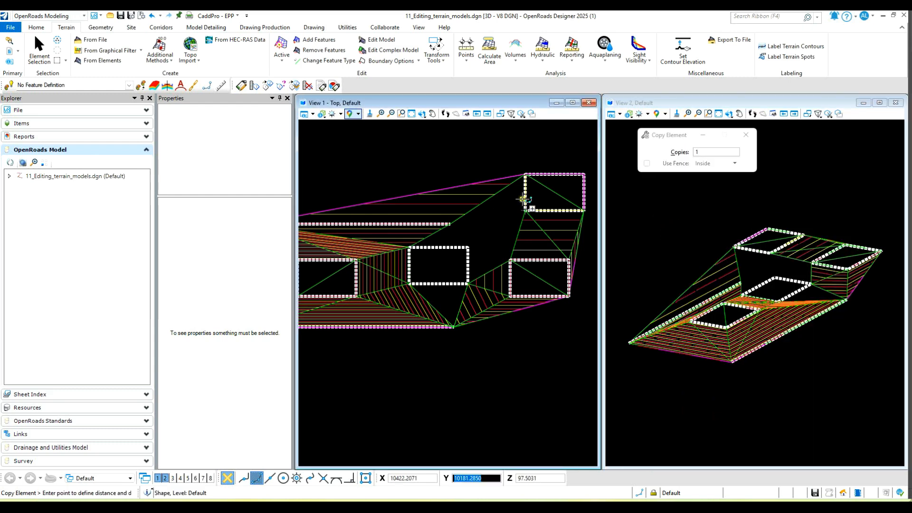
left_click(449, 224)
right_click(448, 224)
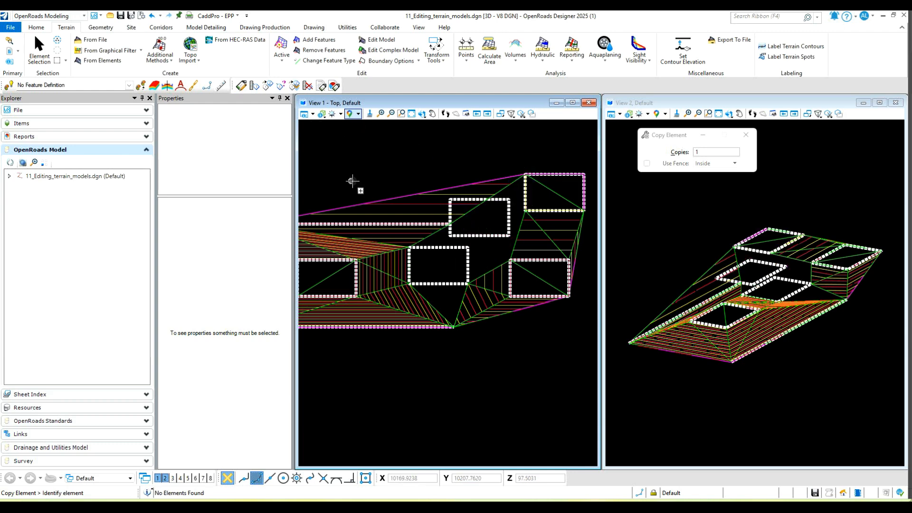
Shrink the newly copied rectangle with Modify Element by moving its upper-left corner inward, into the area cleared of triangles.
key("space")
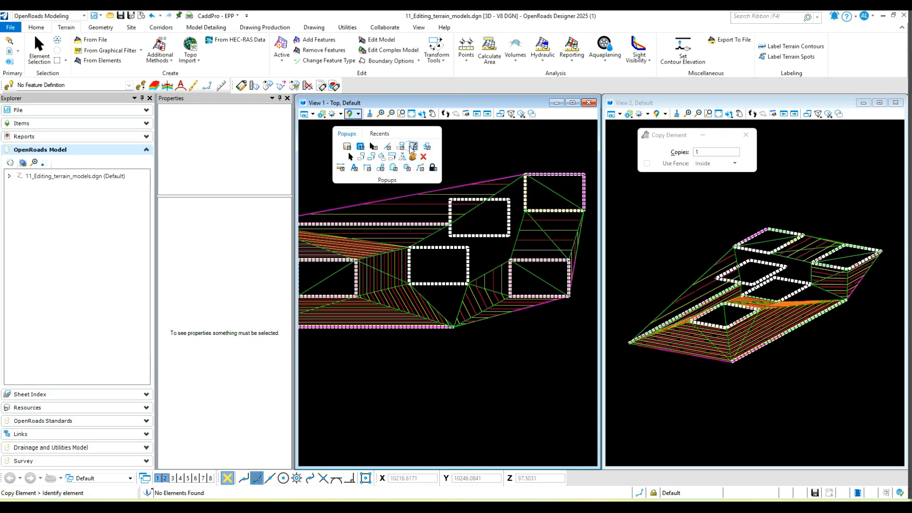
left_click(409, 147)
left_click(422, 182)
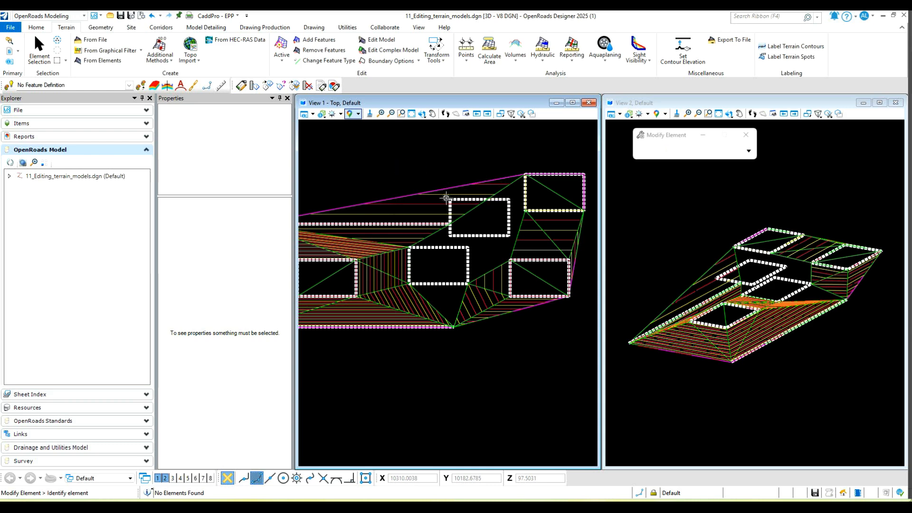
left_click(450, 199)
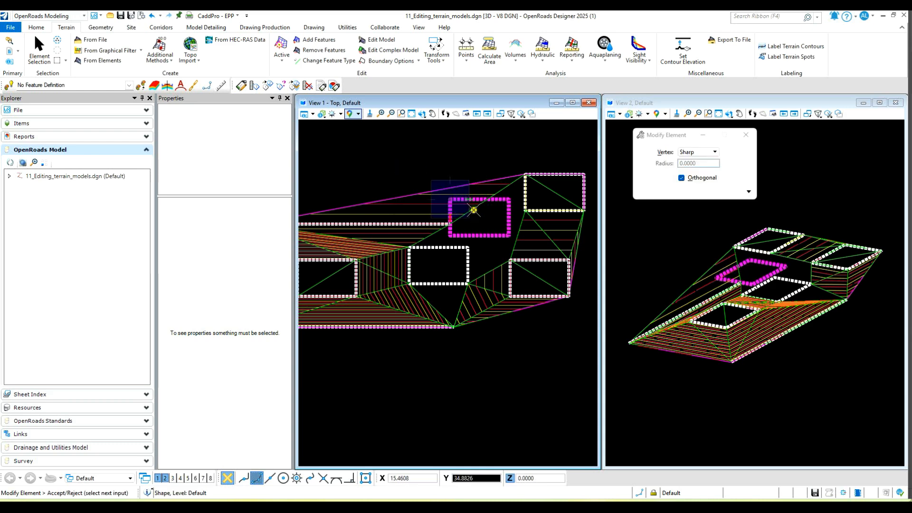
left_click(473, 209)
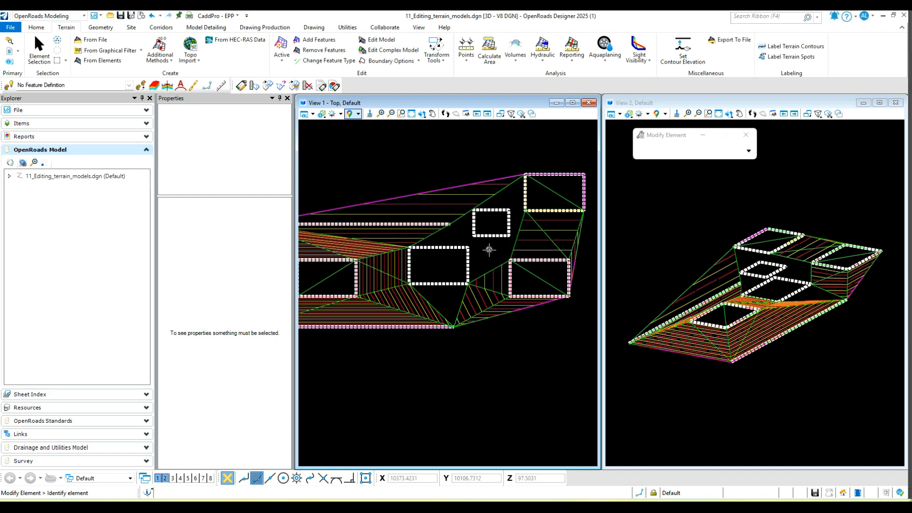
left_click(39, 47)
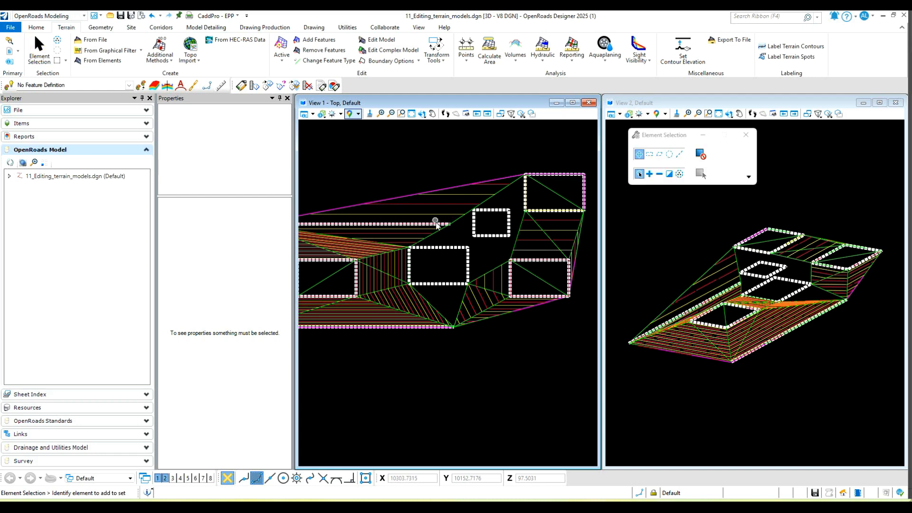
Update the terrain from its source so that it takes in the shrunken rectangle copy, and save the file.
left_click(397, 196)
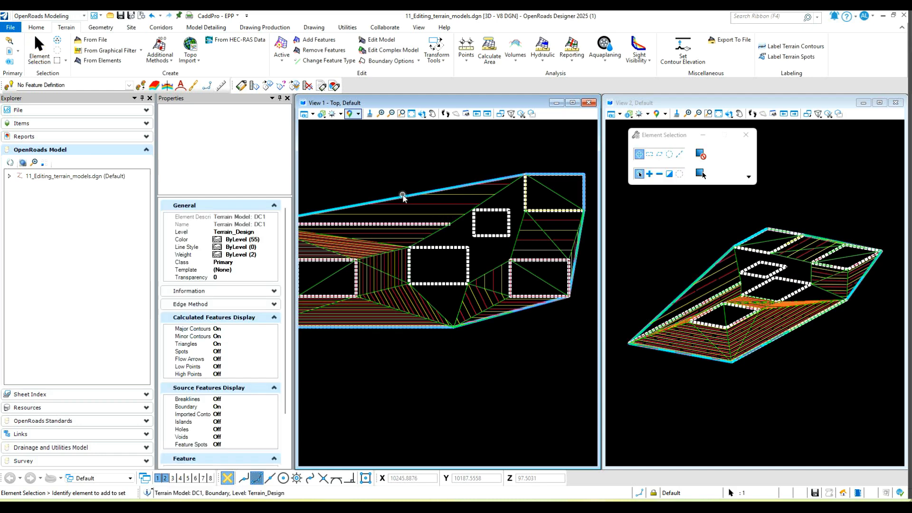
mouse_move(403, 195)
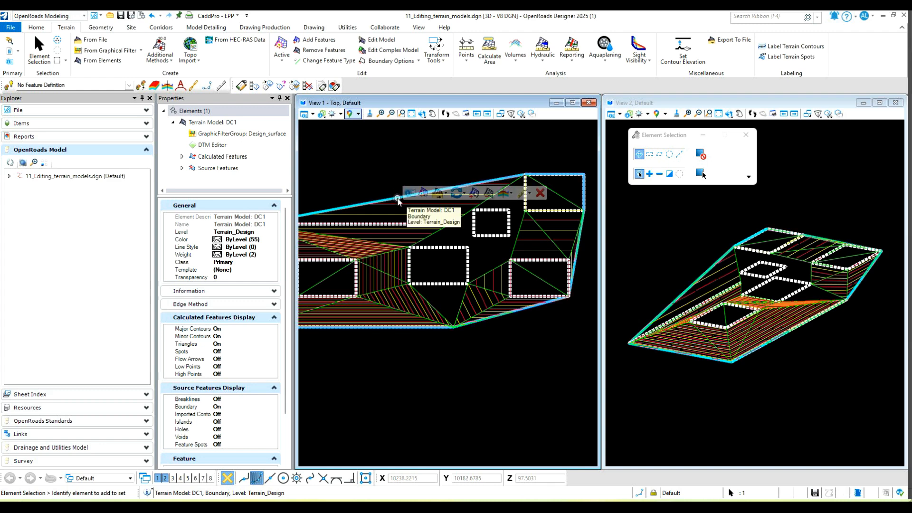
left_click(474, 193)
left_click(475, 207)
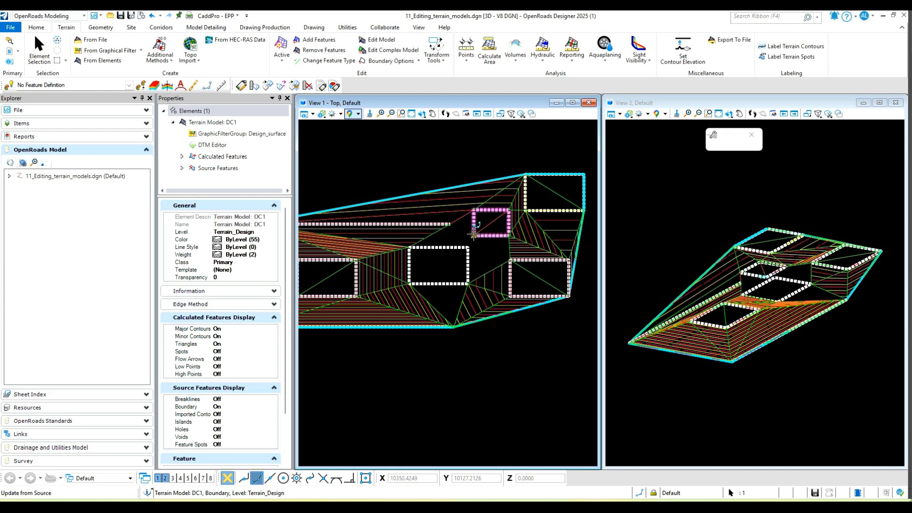
scroll(485, 231, "up", 2)
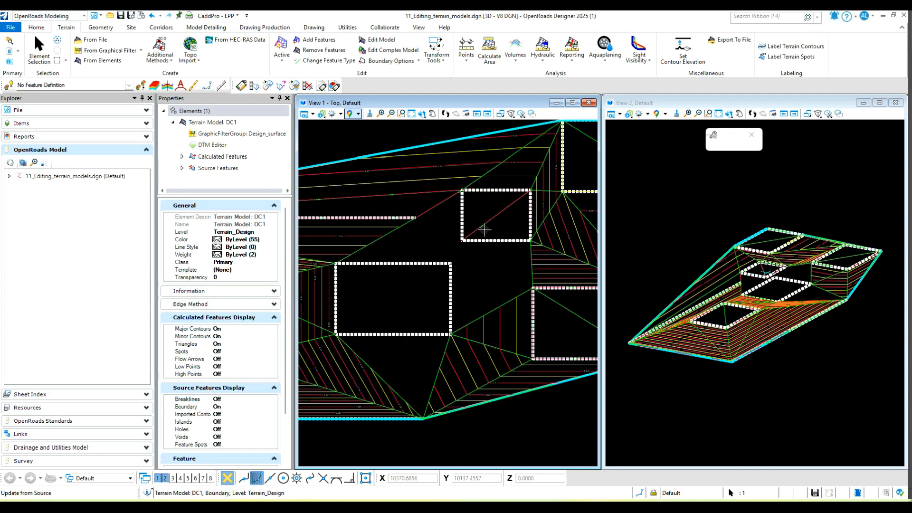
scroll(482, 231, "down", 2)
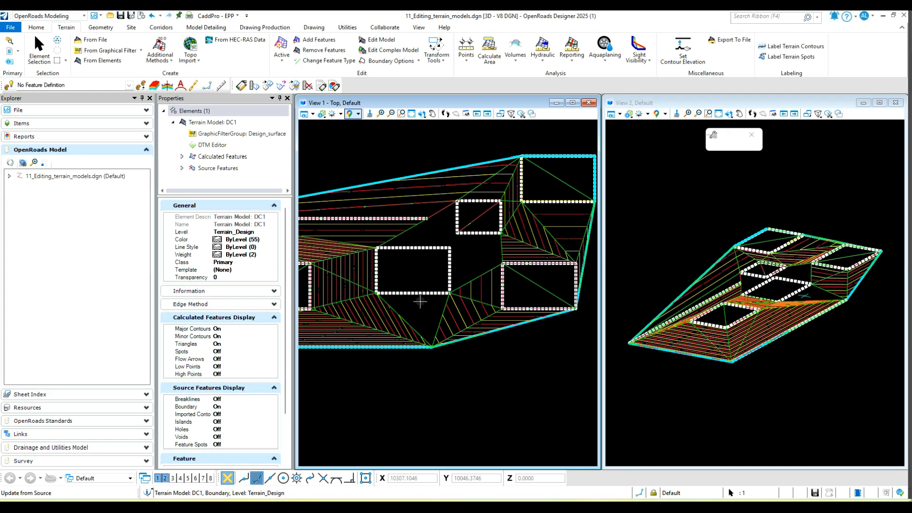
key("ctrl+s")
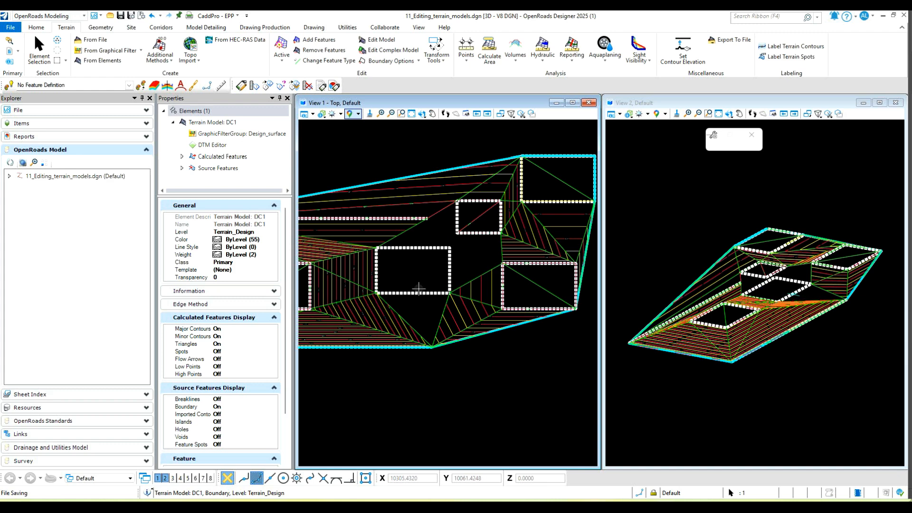
Remove both Delete Triangles By Line edits from the terrain, crossing the middle rectangle and beside it, with the terrain editor's Delete Edit.
scroll(384, 284, "down", 1)
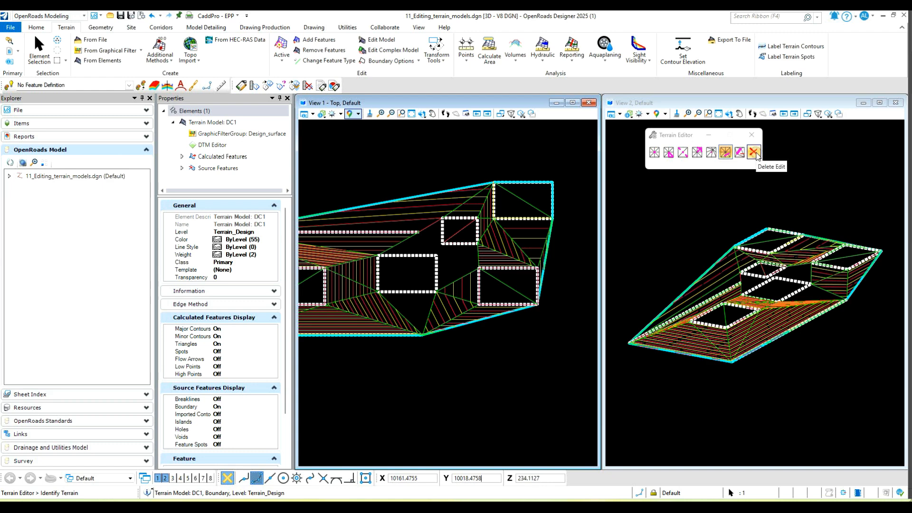
left_click(754, 153)
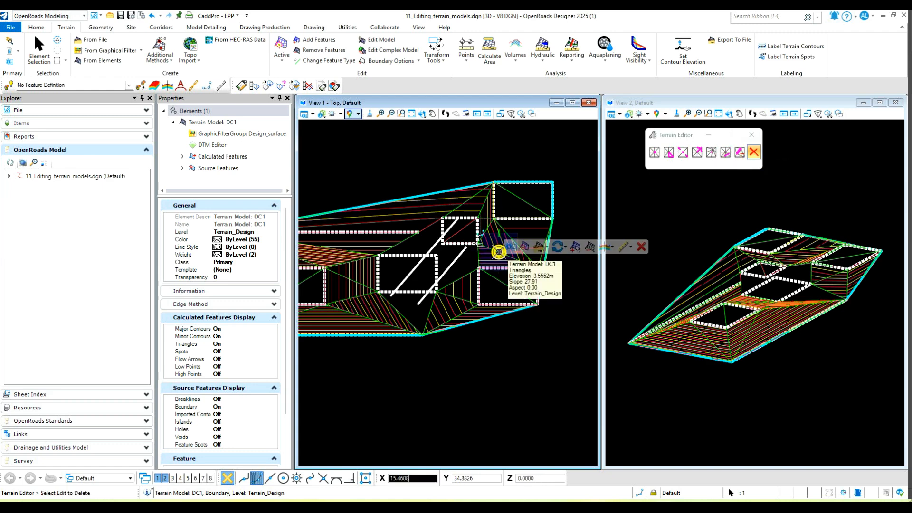
scroll(442, 263, "up", 2)
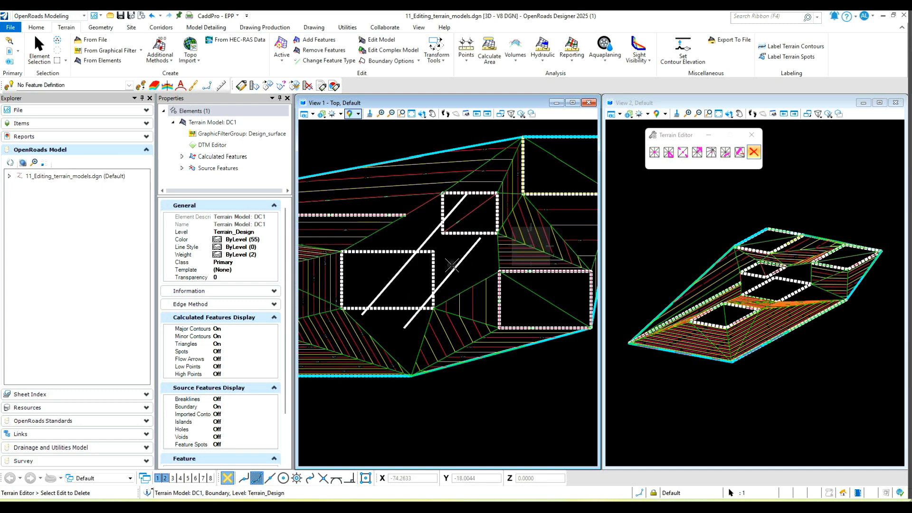
left_click(454, 268)
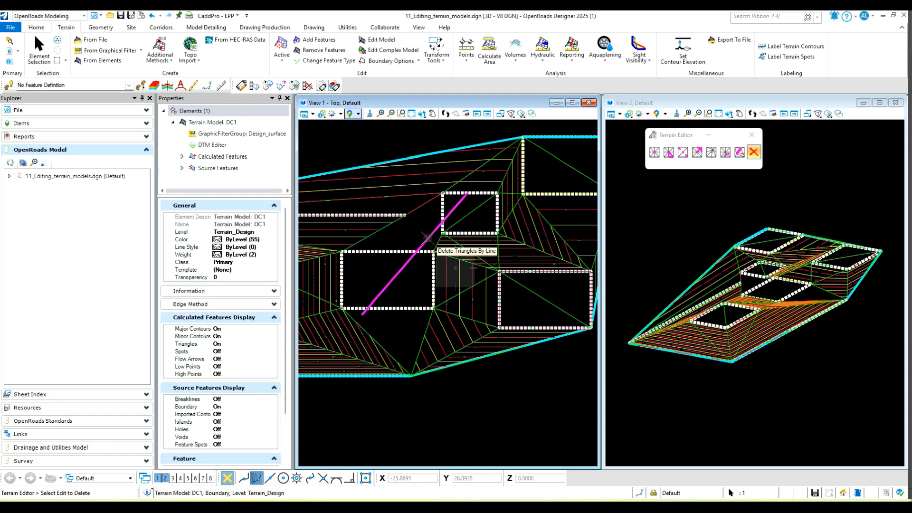
left_click(417, 250)
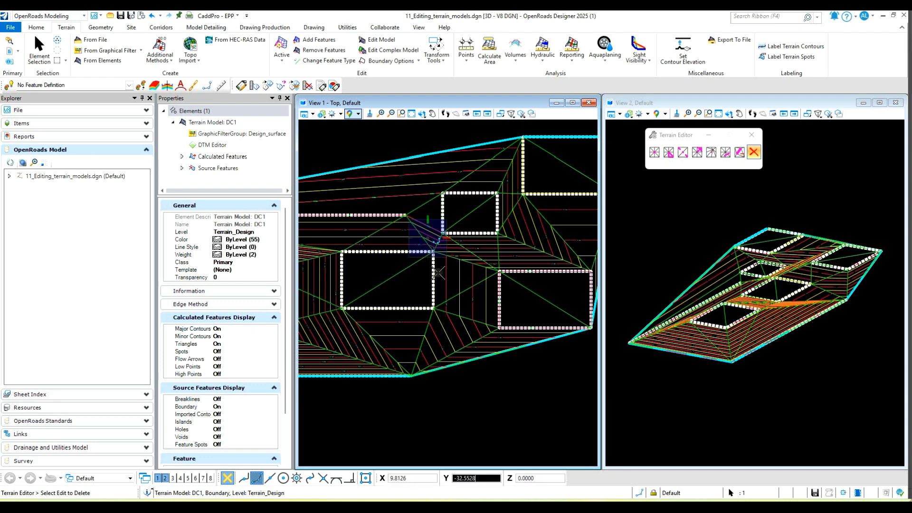
scroll(445, 286, "down", 2)
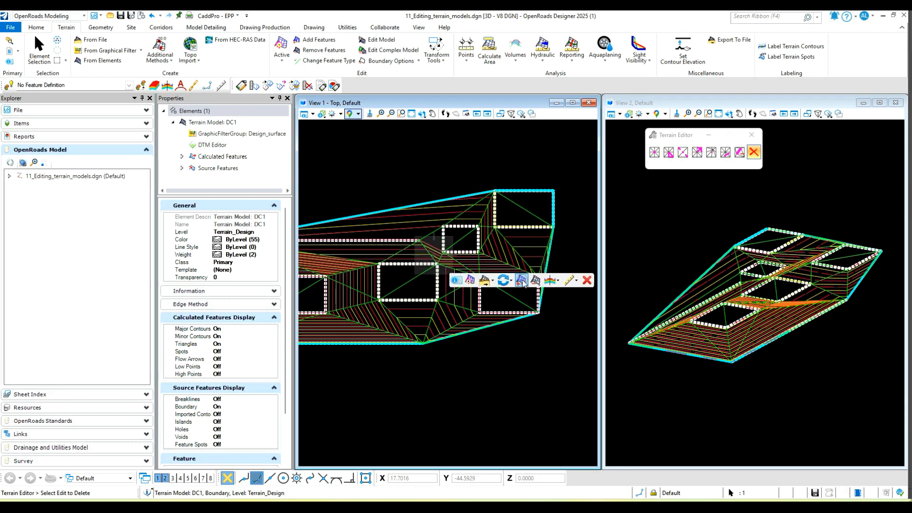